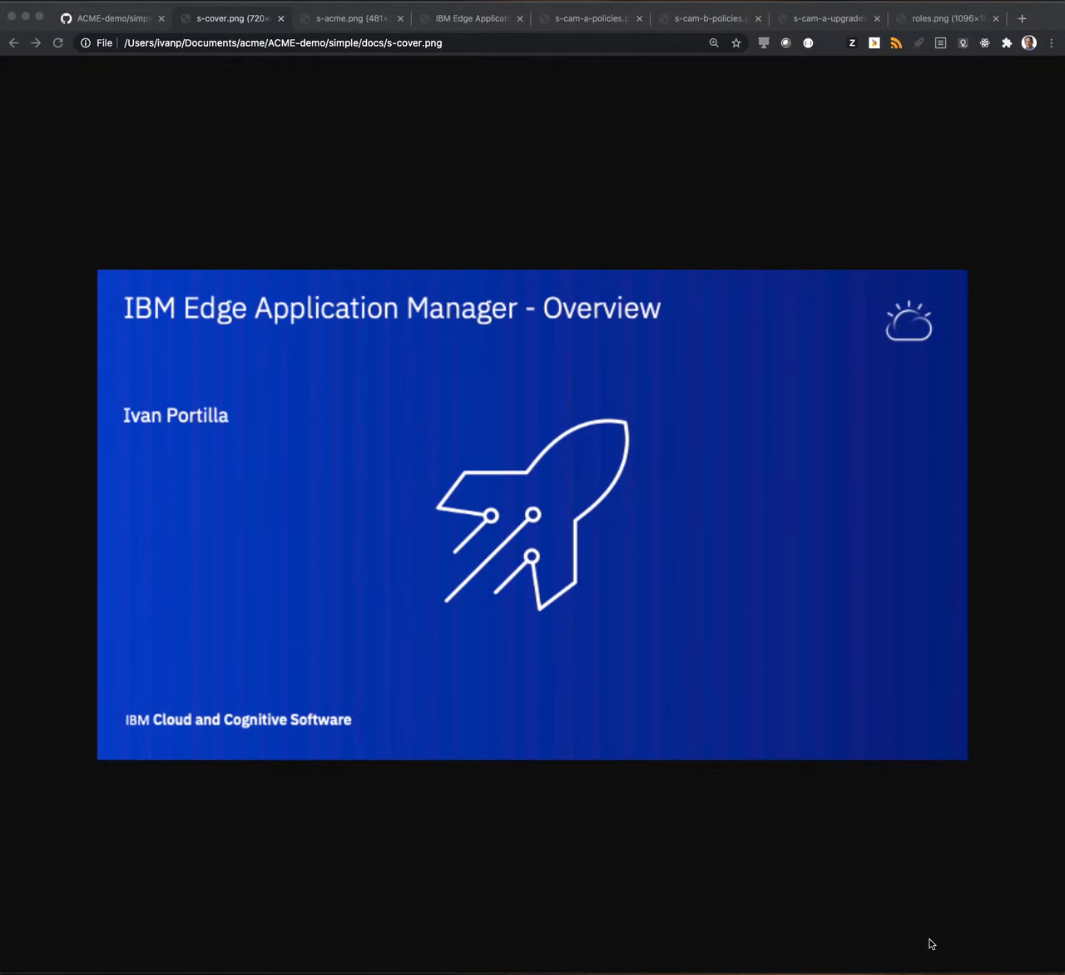
# View the ACME demo architecture diagram and open the Edge Application Manager console.
pyautogui.click(376, 17)
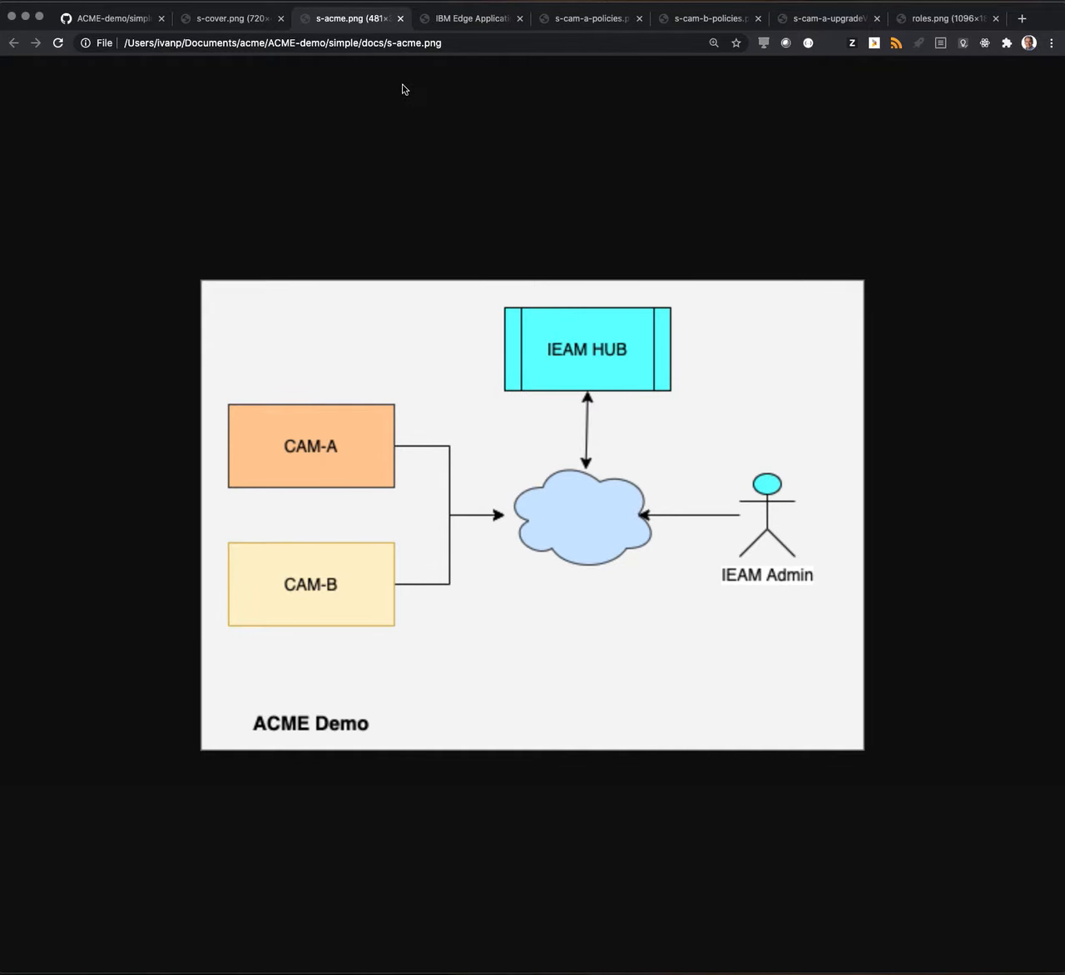
pyautogui.click(457, 25)
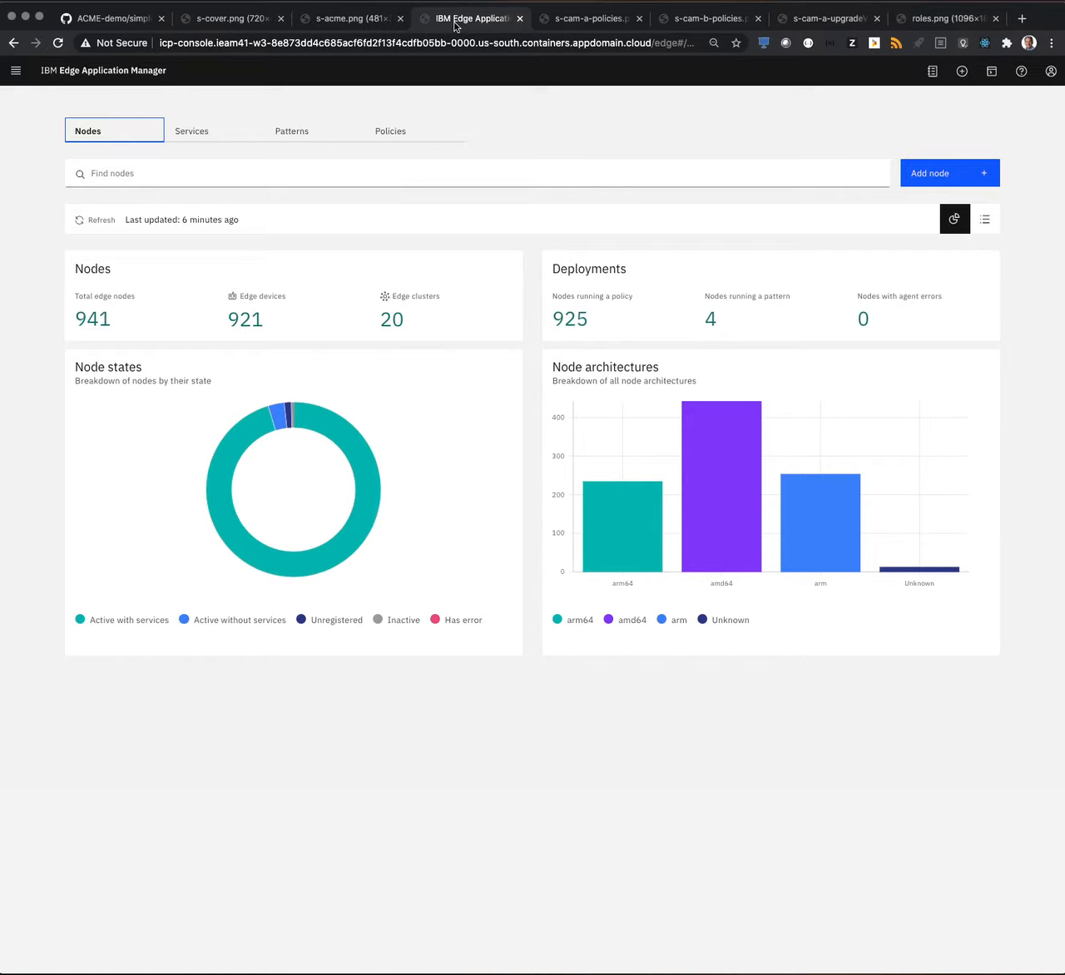
# Browse the Services, Patterns and Policies sections and return to the Nodes overview.
pyautogui.click(190, 139)
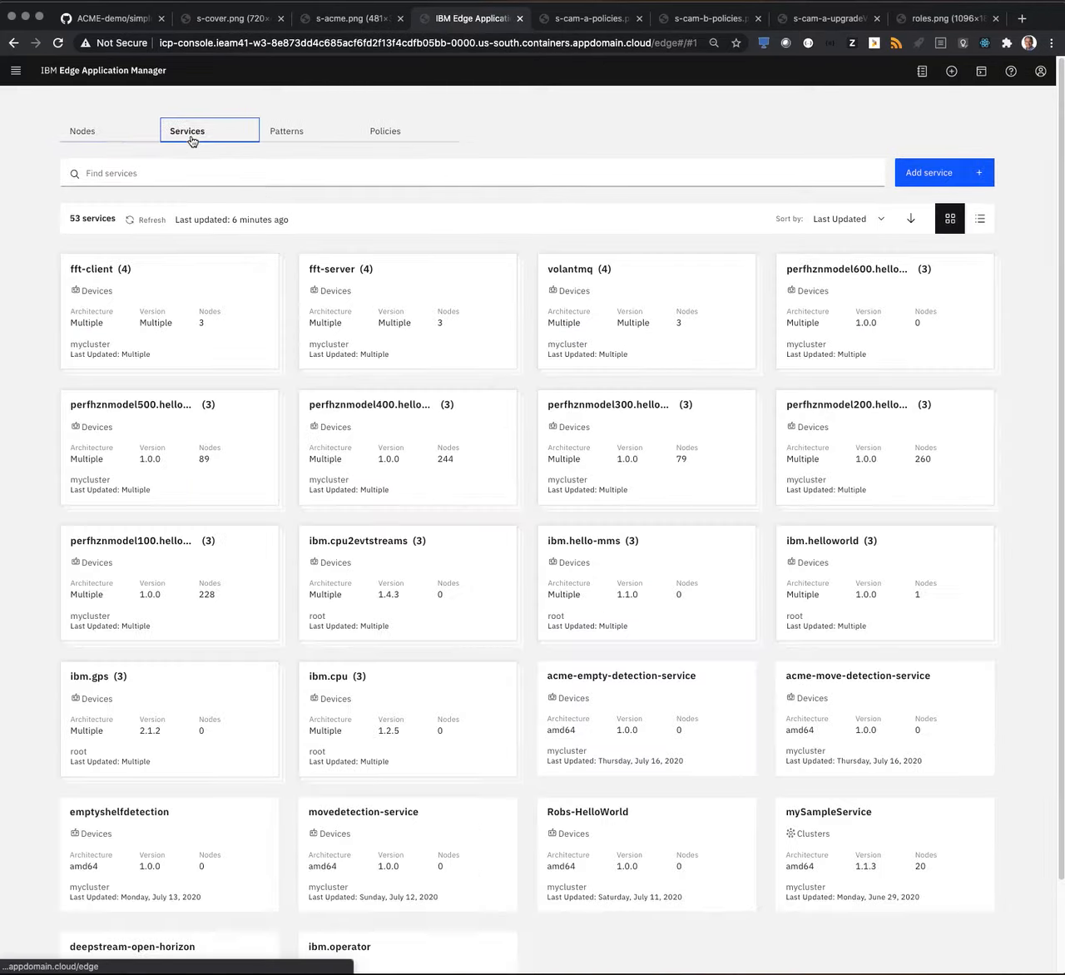
pyautogui.click(285, 140)
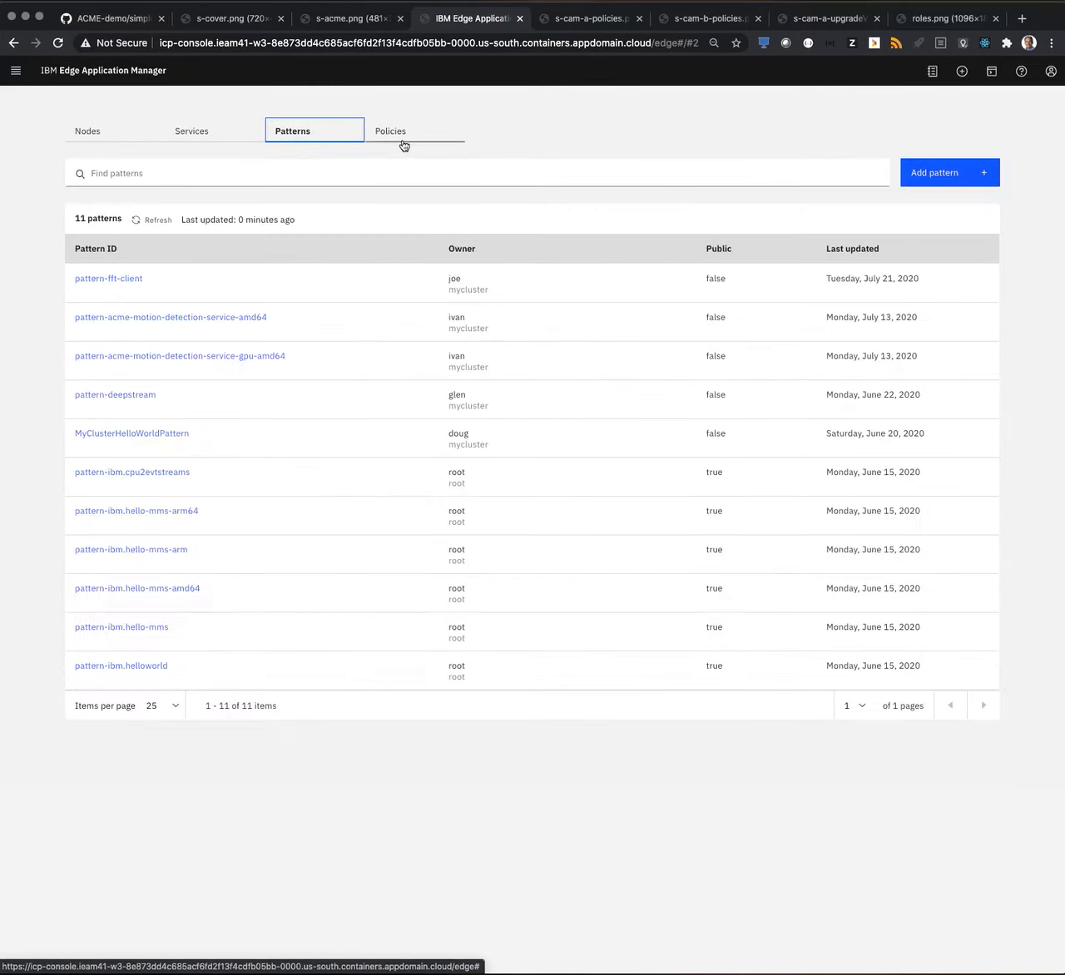
pyautogui.click(400, 141)
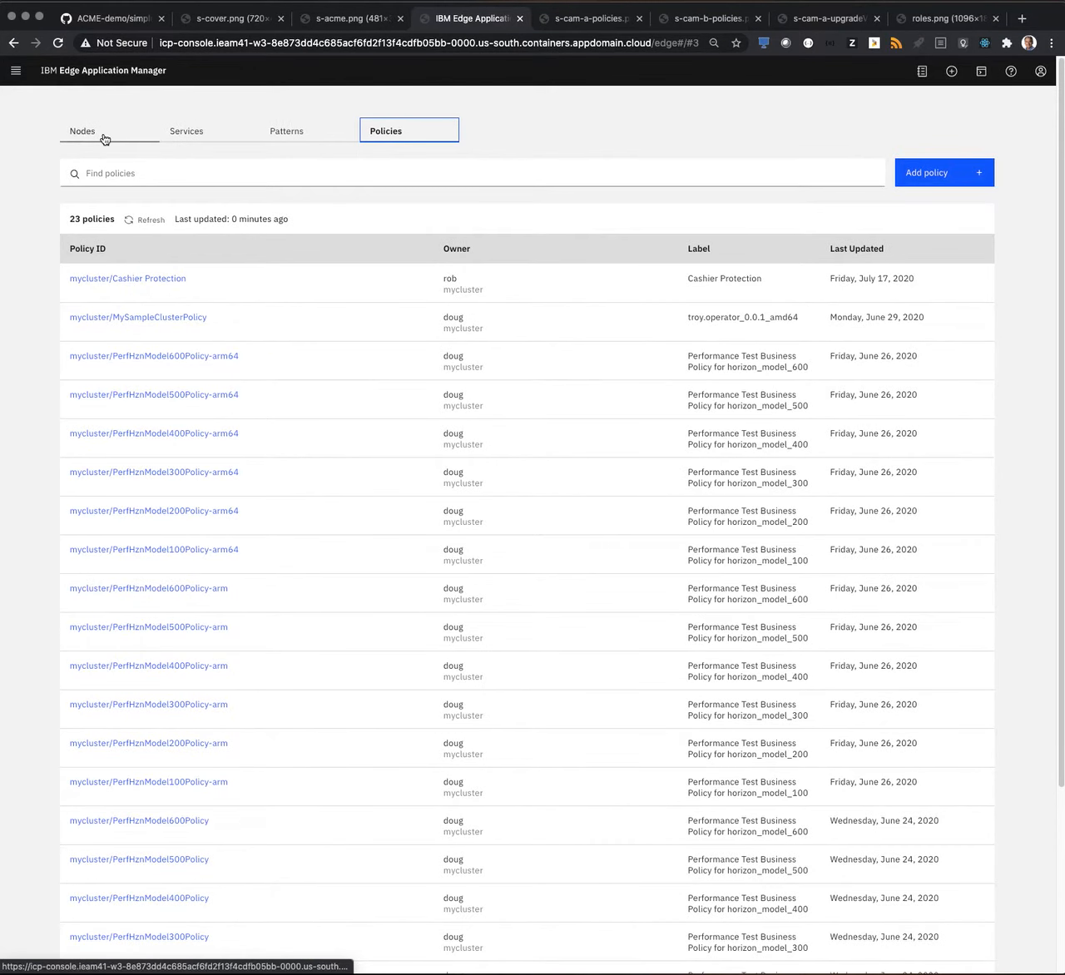
pyautogui.click(105, 139)
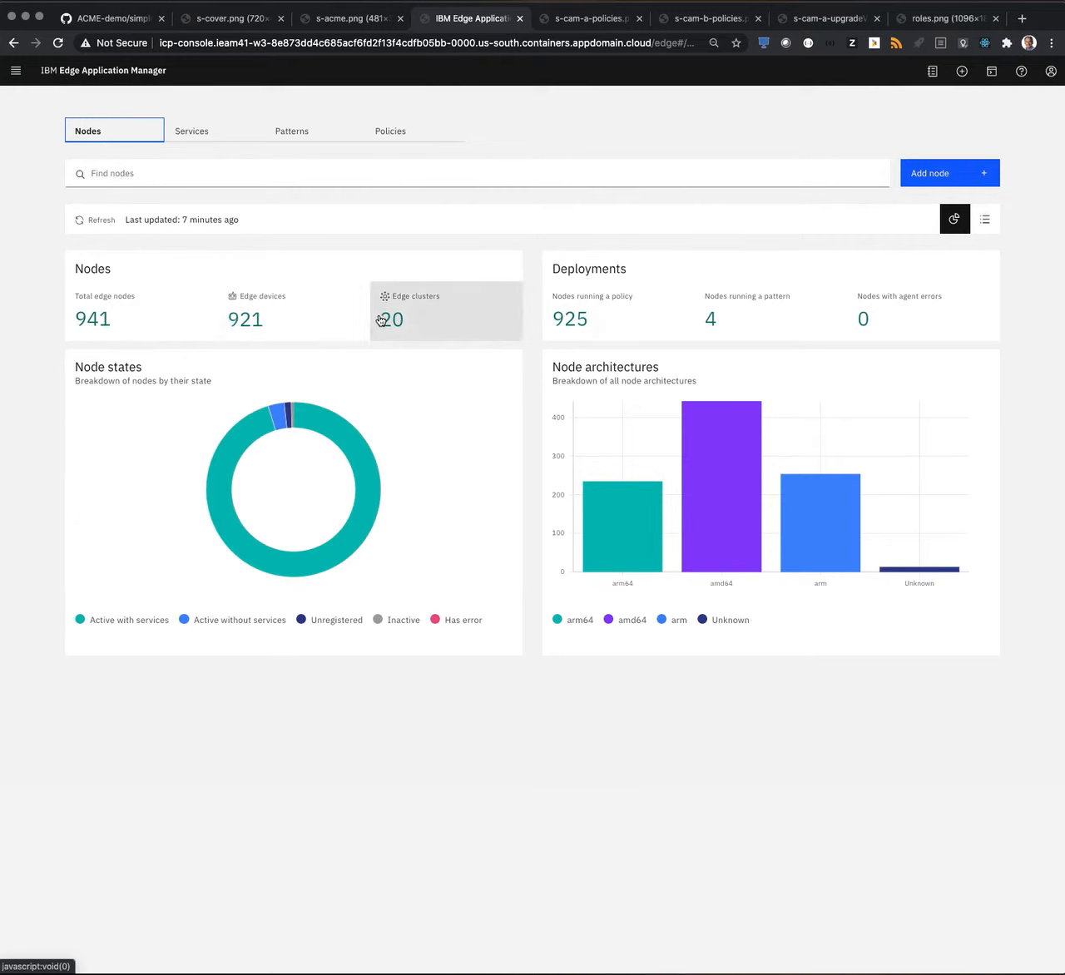
# Filter the nodes to edge devices and compare the dashboard and list views of them.
pyautogui.click(325, 334)
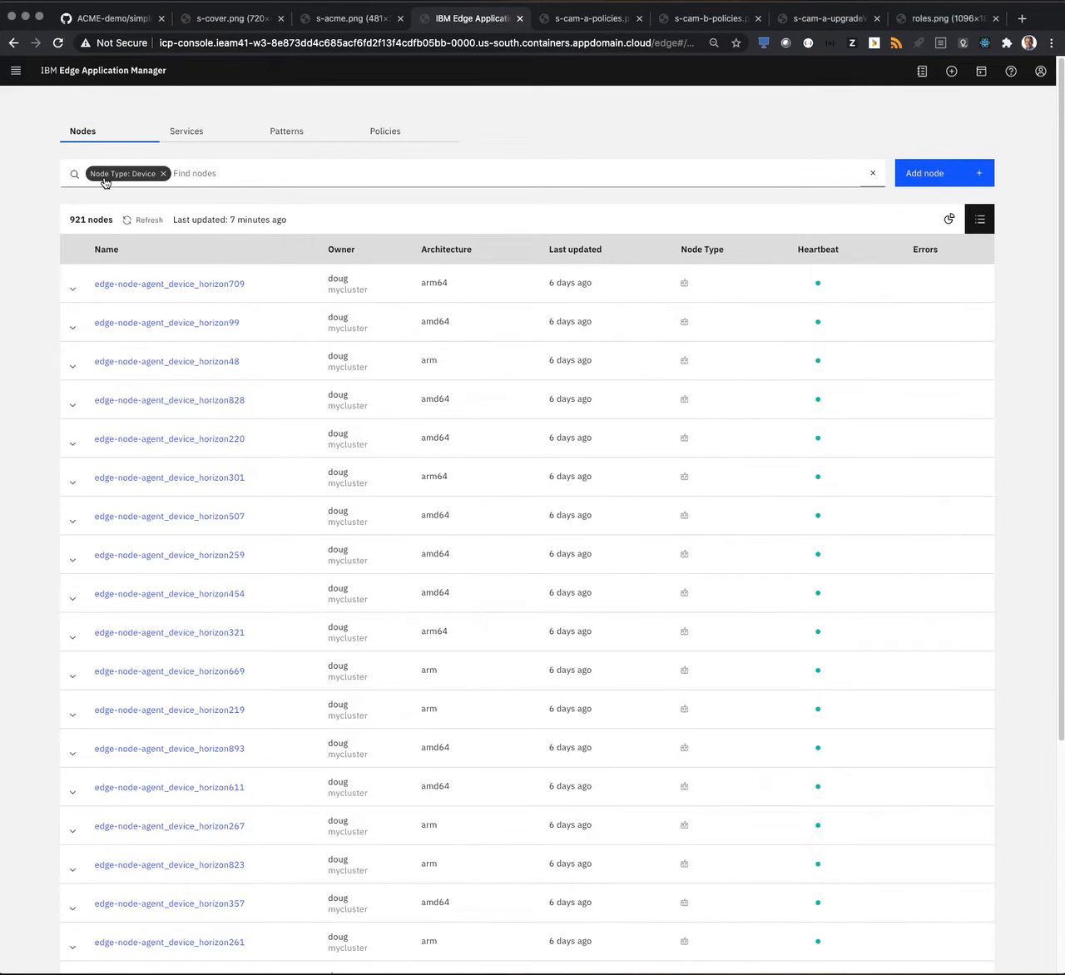
pyautogui.click(948, 223)
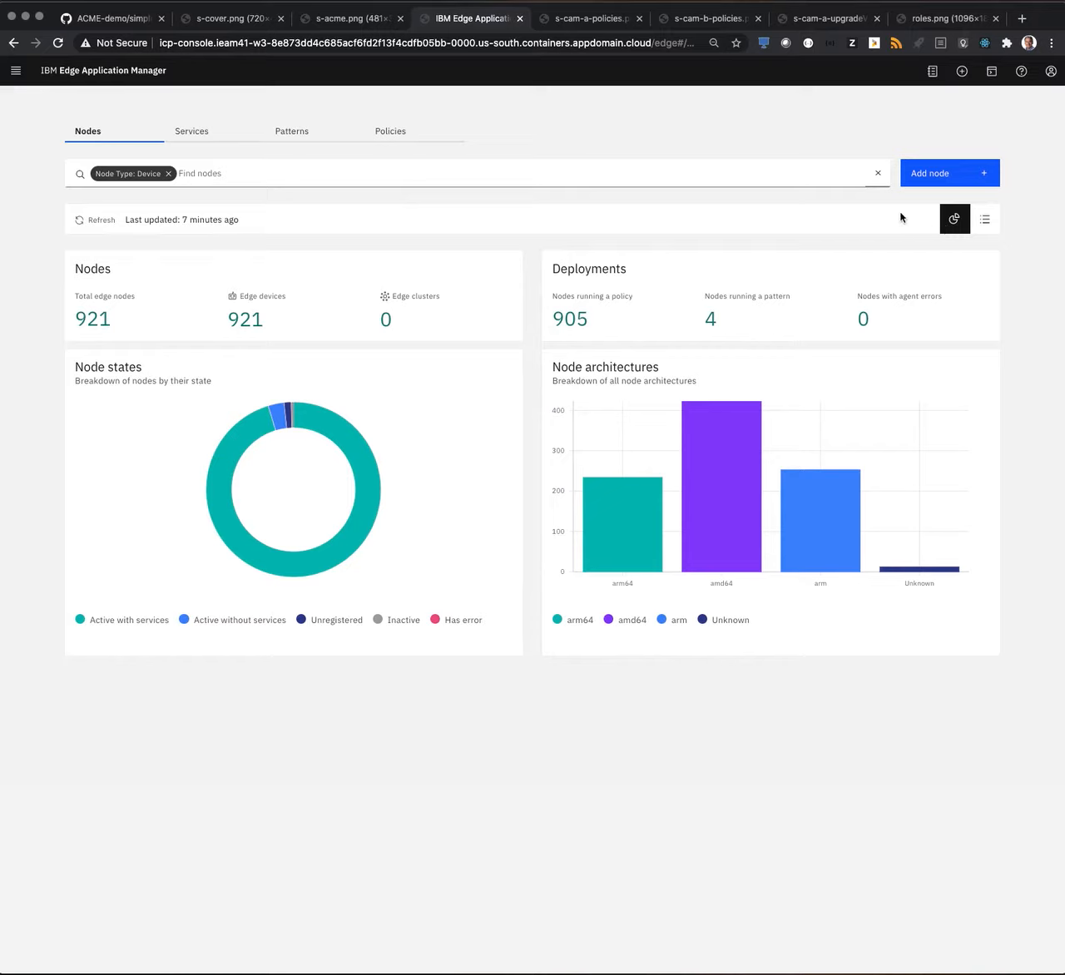
pyautogui.click(986, 222)
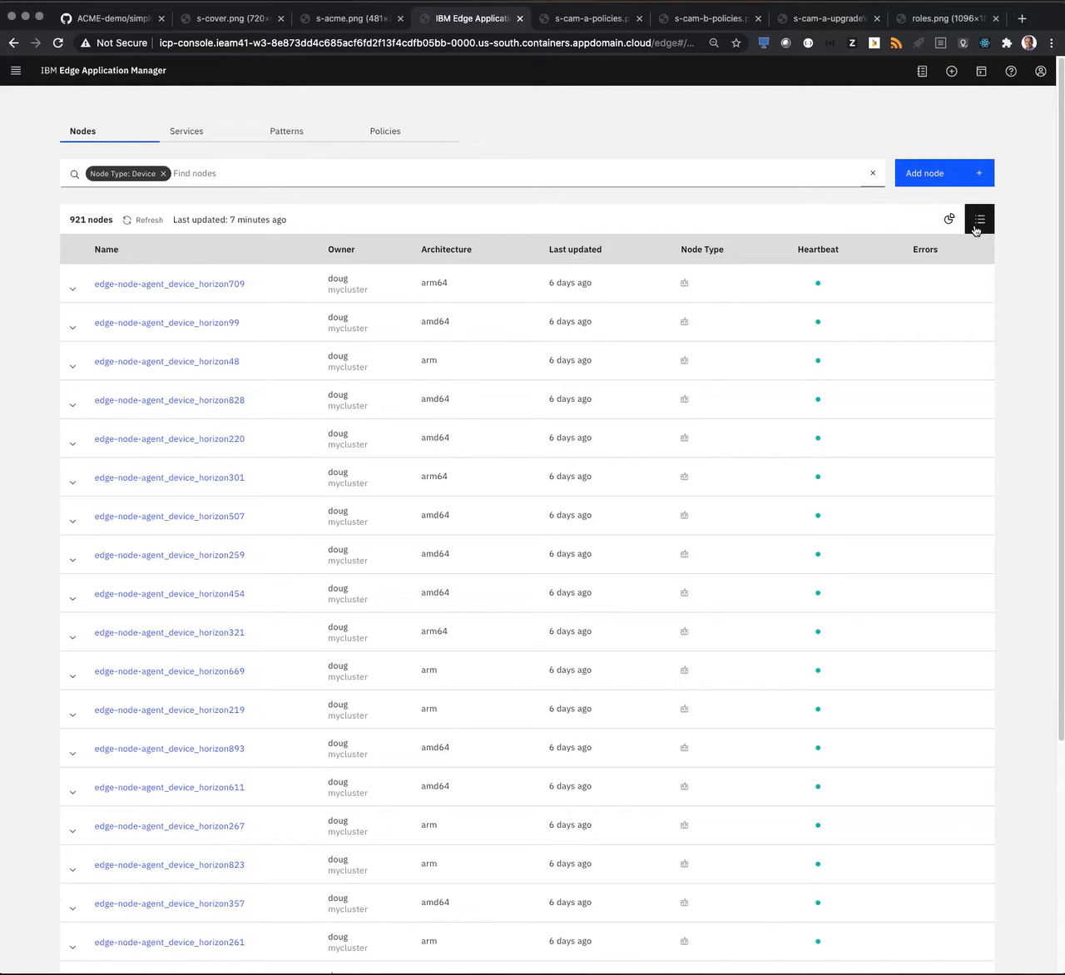
# Search the device nodes for acme and open the CAM-A.demo.acme.com node.
pyautogui.click(472, 175)
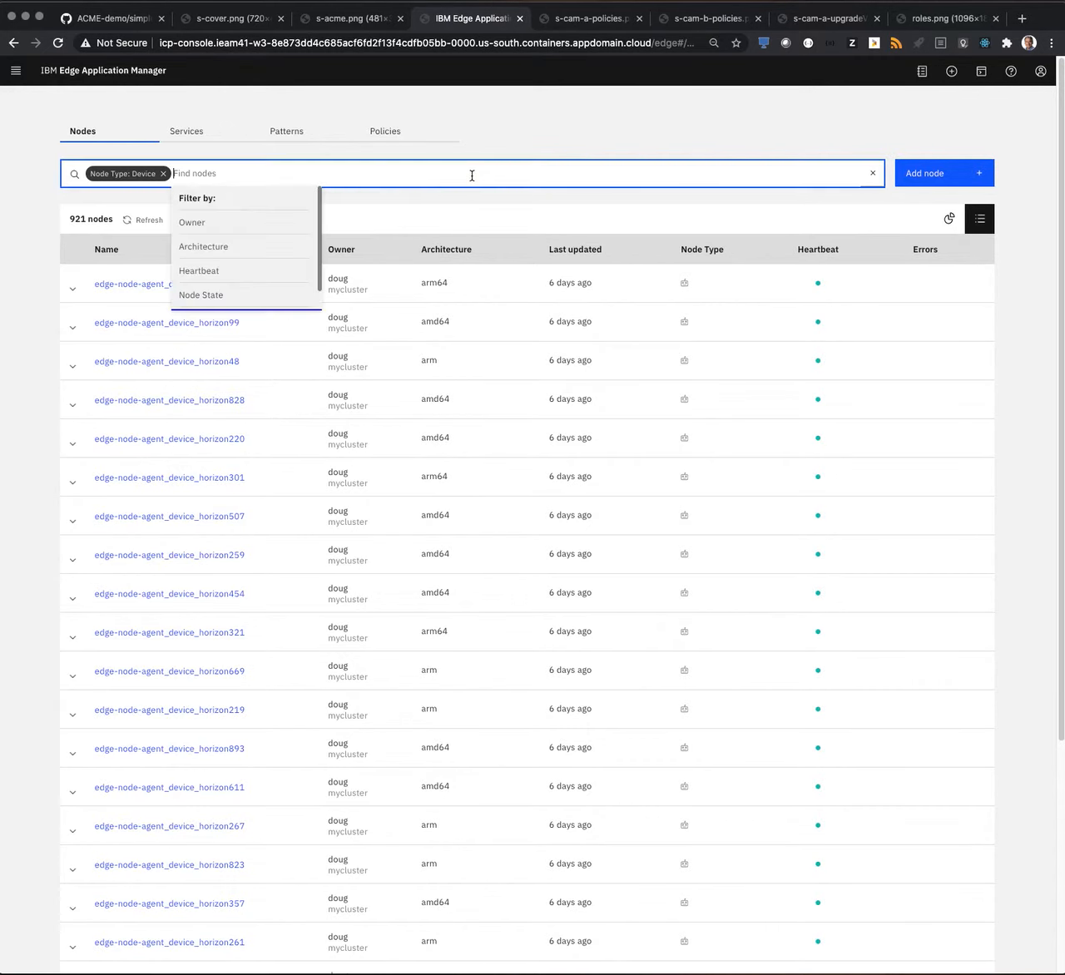
pyautogui.write('acme')
pyautogui.press('Return')
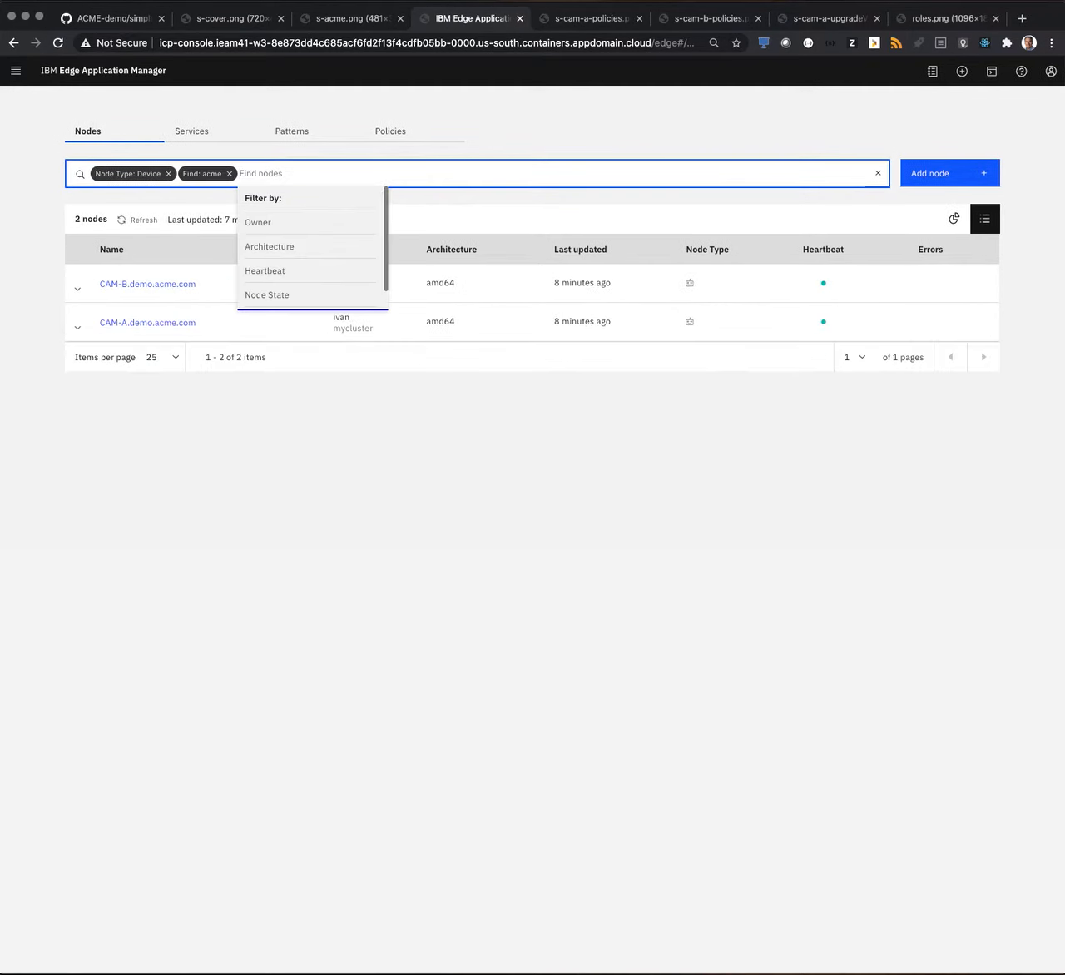
pyautogui.click(182, 325)
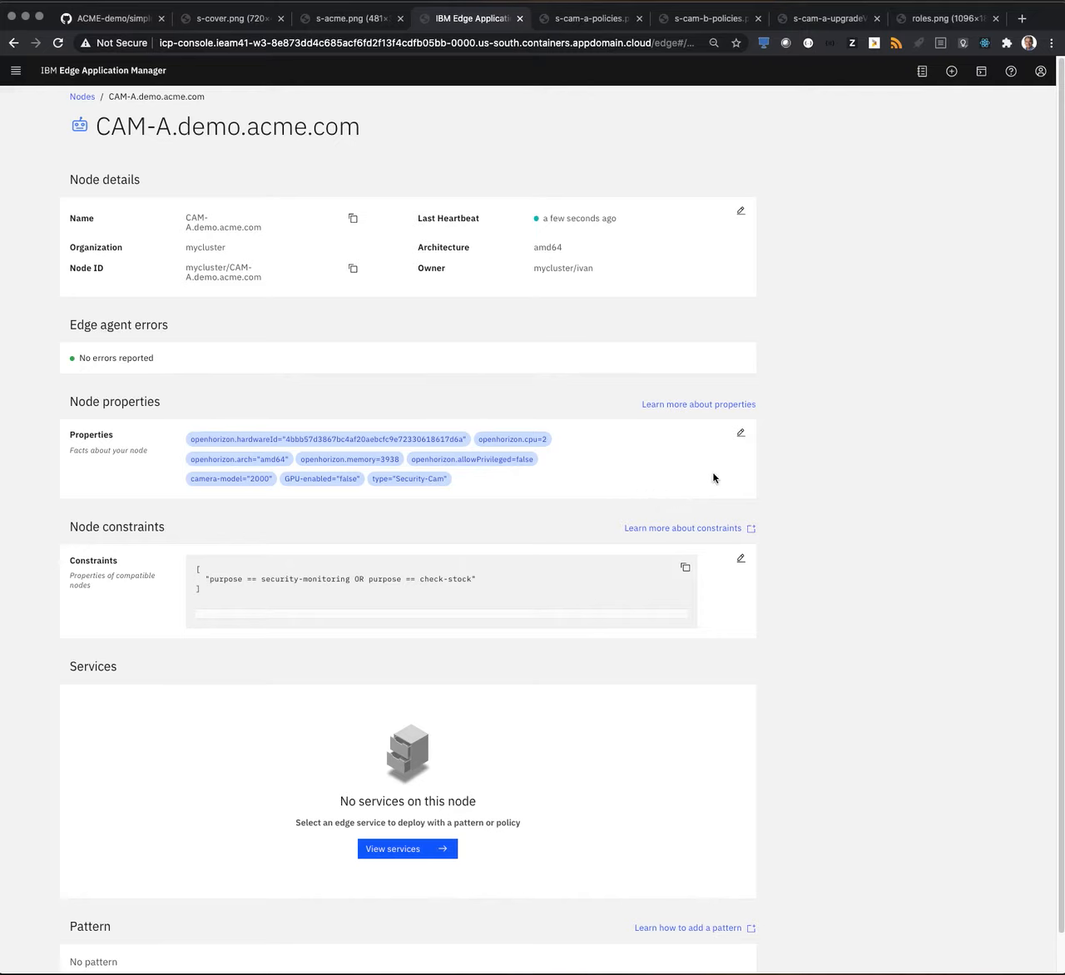
# Examine CAM-A's node properties and constraints in edit mode, cancelling each editor without changes.
pyautogui.click(741, 434)
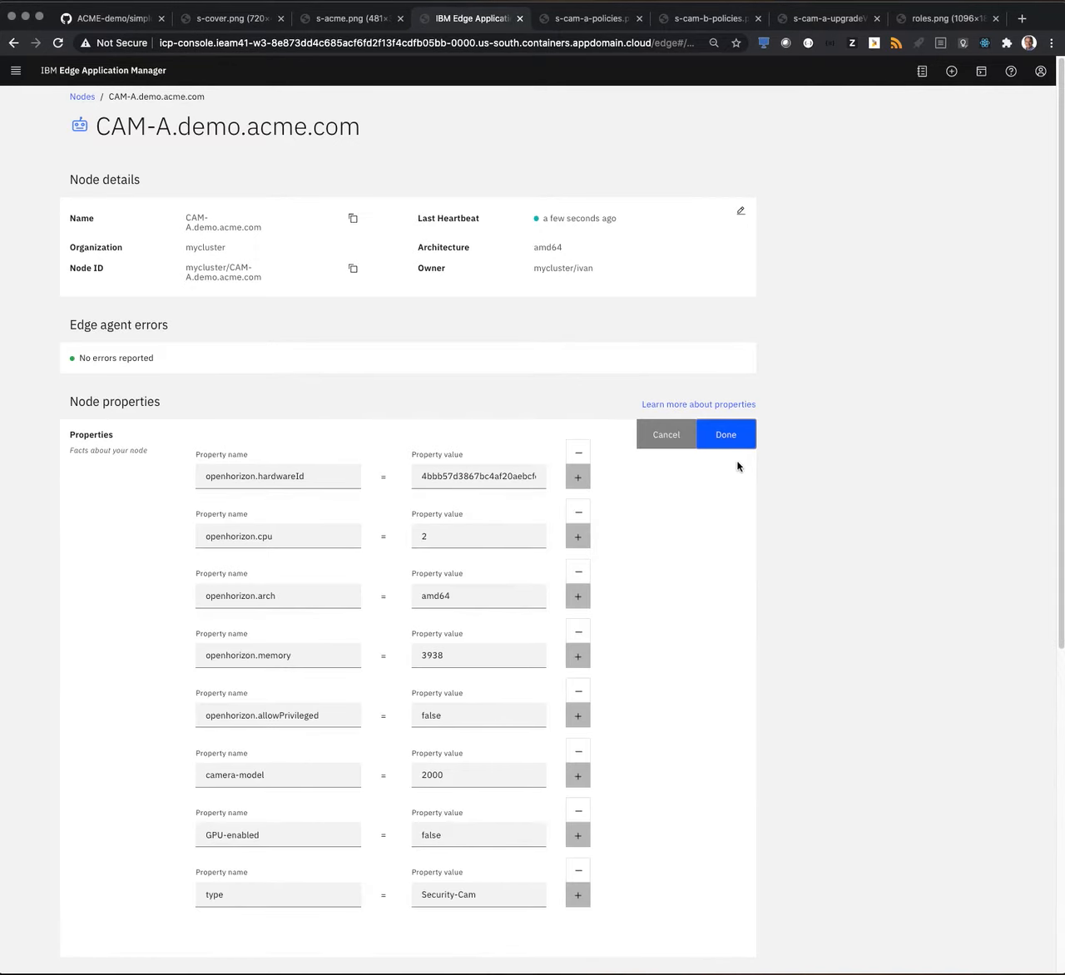
pyautogui.scroll(-1, 674, 598)
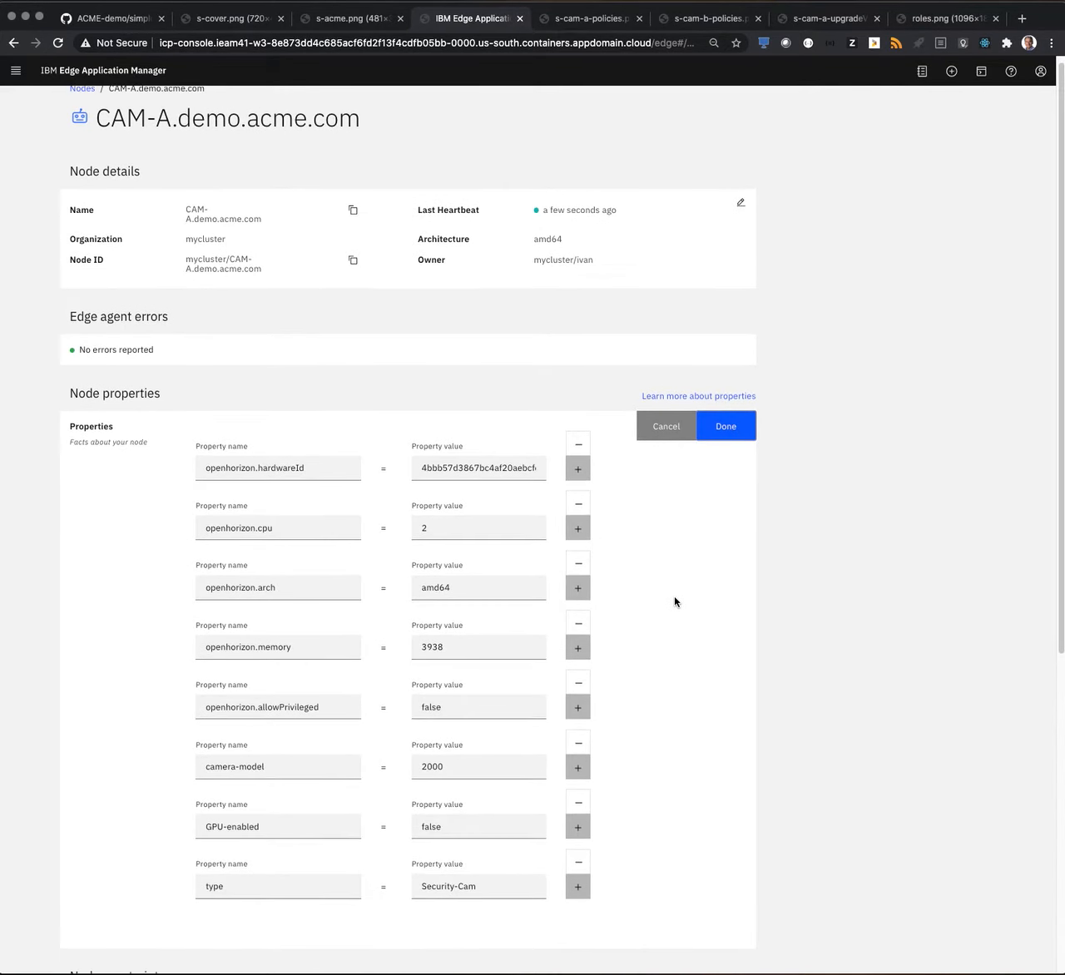
pyautogui.scroll(-1, 674, 598)
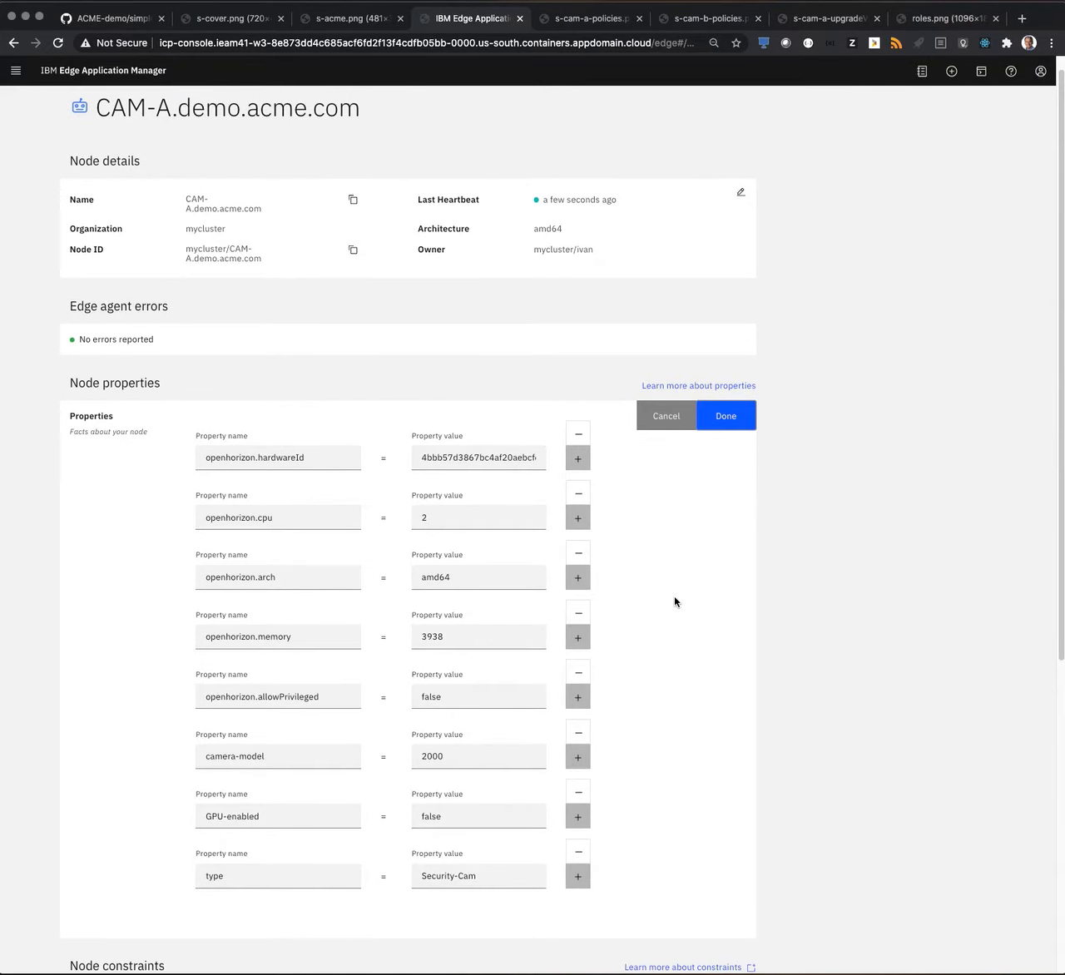
pyautogui.scroll(-1, 674, 601)
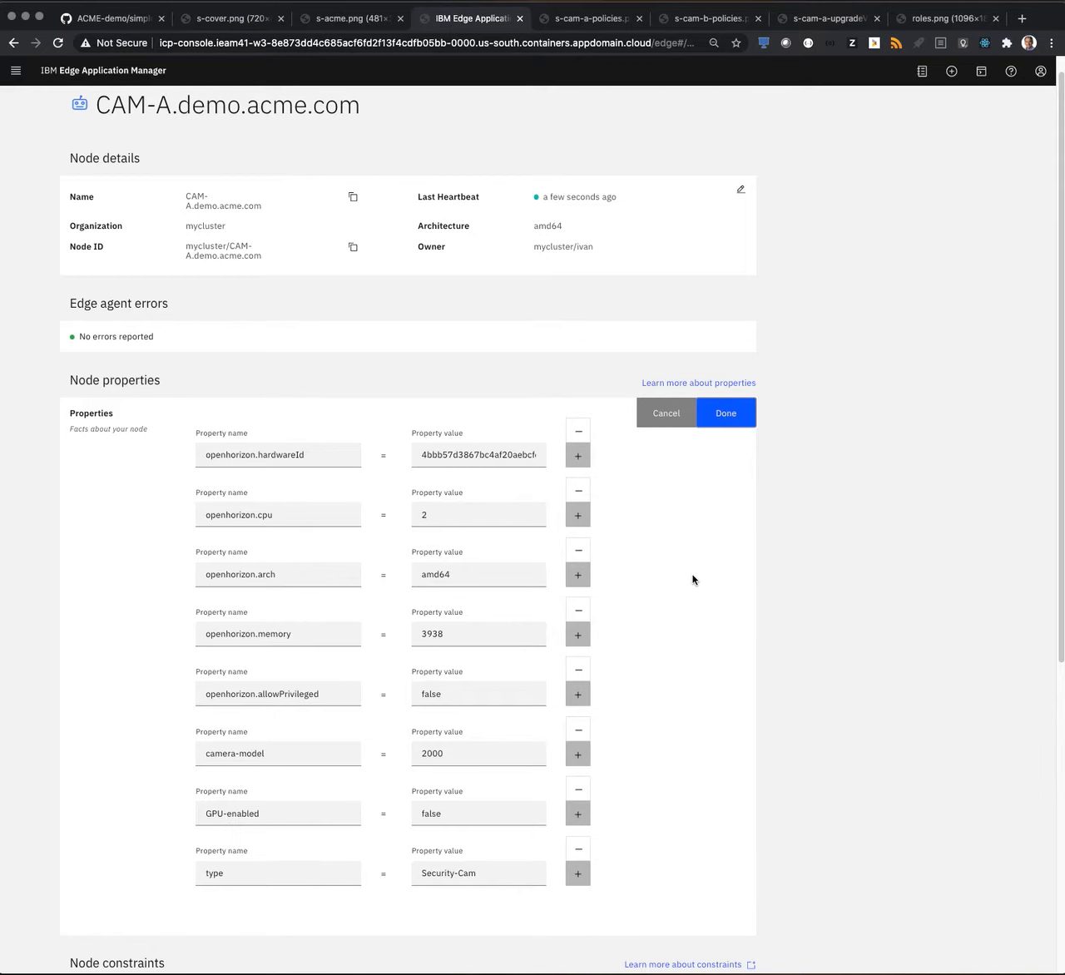
pyautogui.scroll(-1, 693, 580)
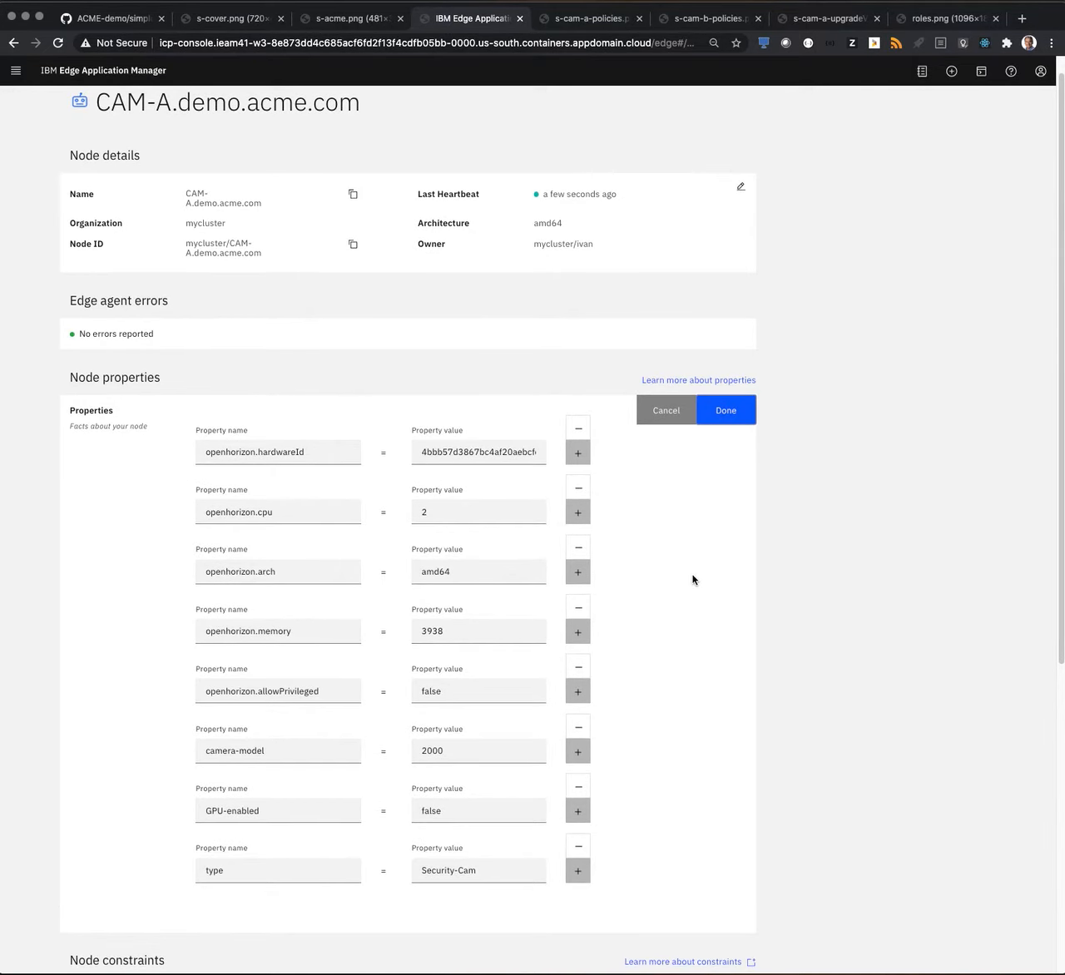
pyautogui.scroll(-1, 693, 580)
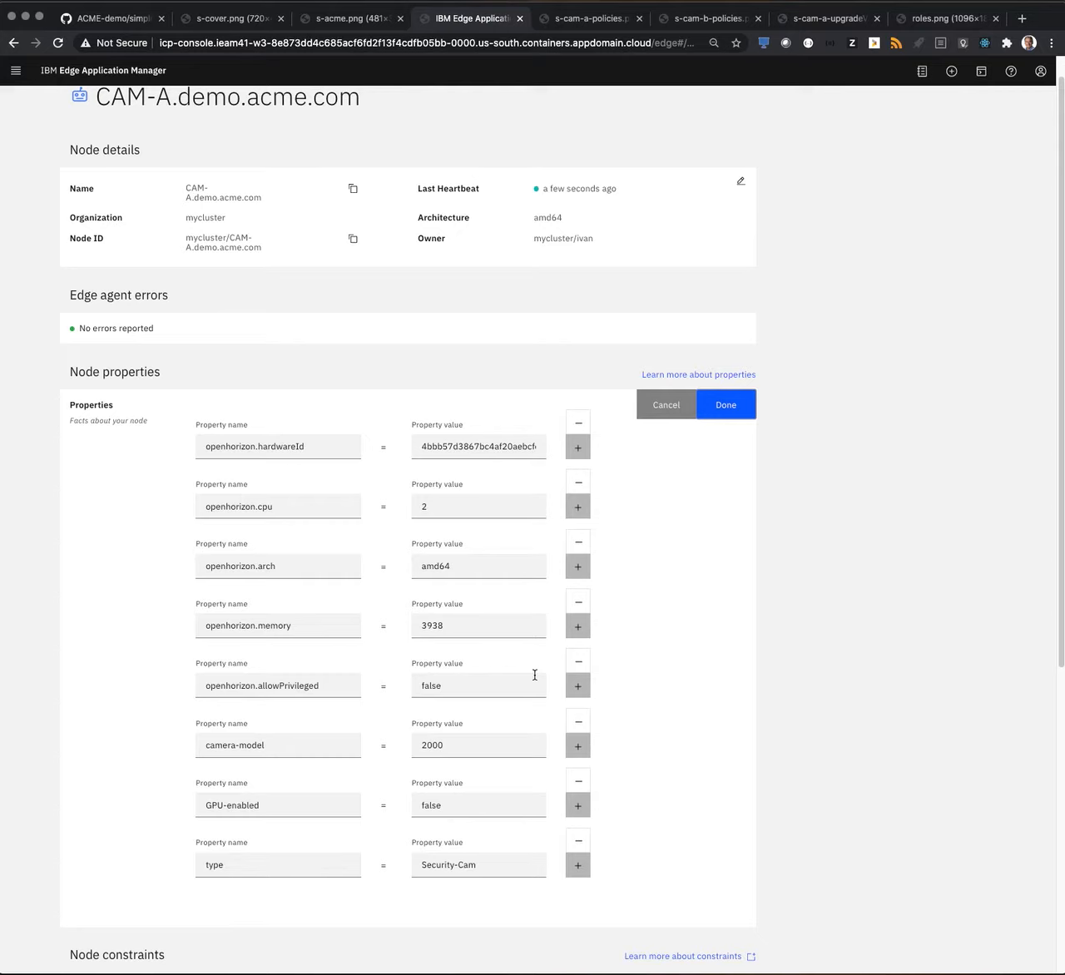
pyautogui.click(665, 416)
pyautogui.click(740, 529)
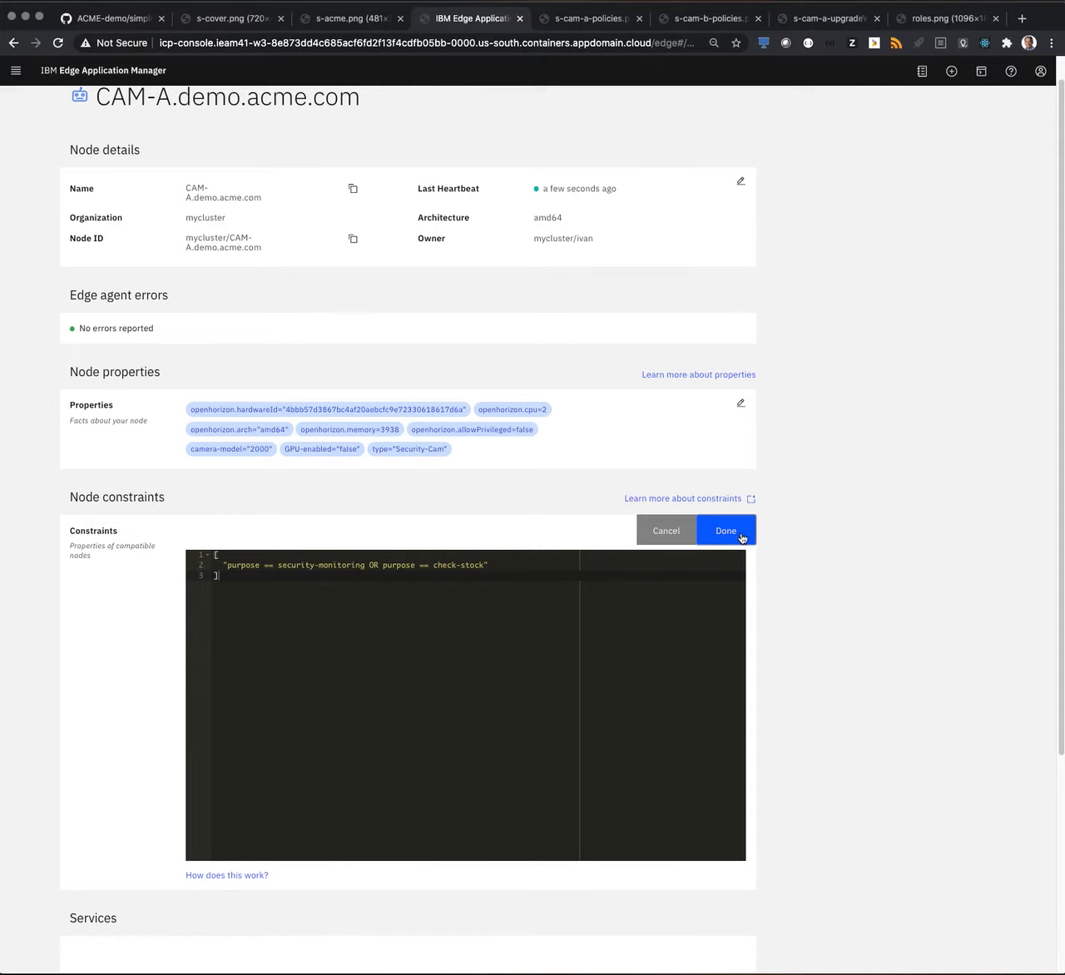
pyautogui.click(676, 537)
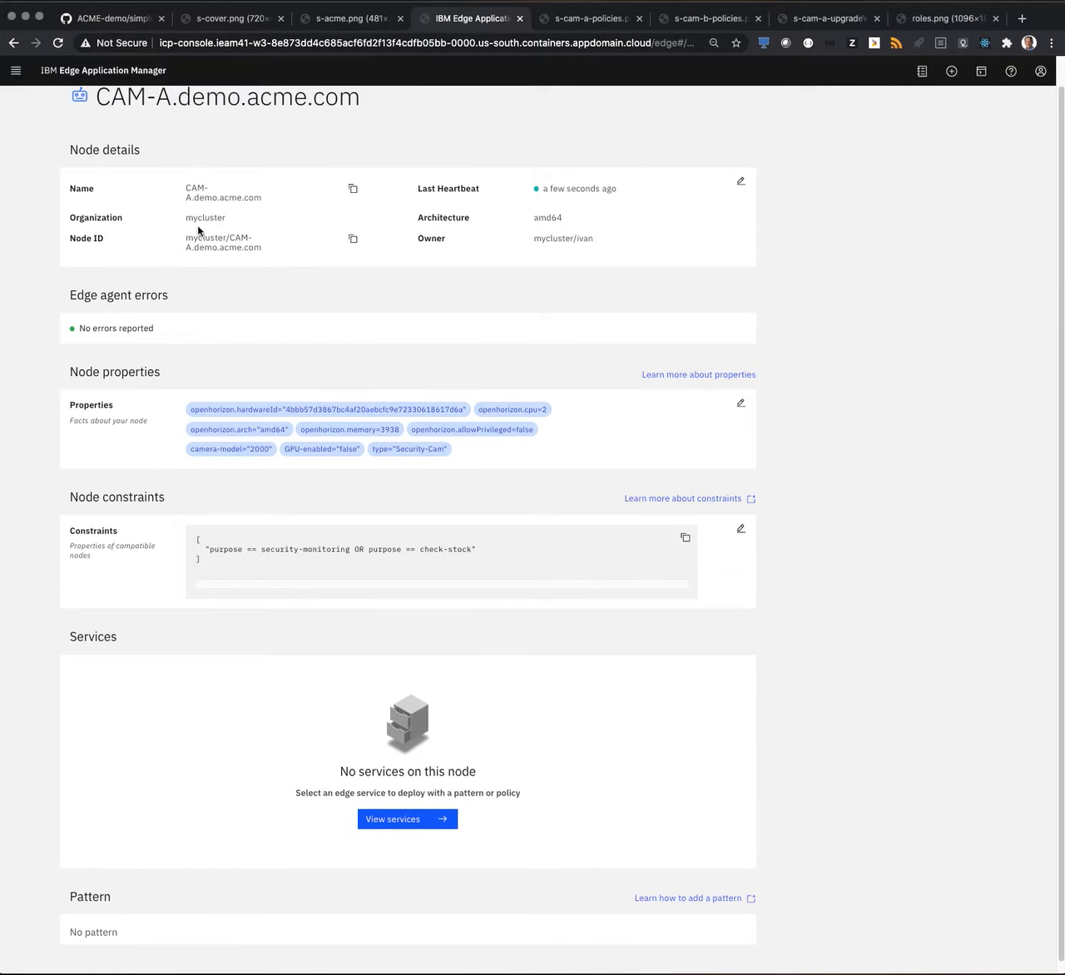
# Return to the Nodes overview, search all nodes for acme, and open the CAM-B.demo.acme.com node.
pyautogui.scroll(1, 197, 224)
pyautogui.click(87, 97)
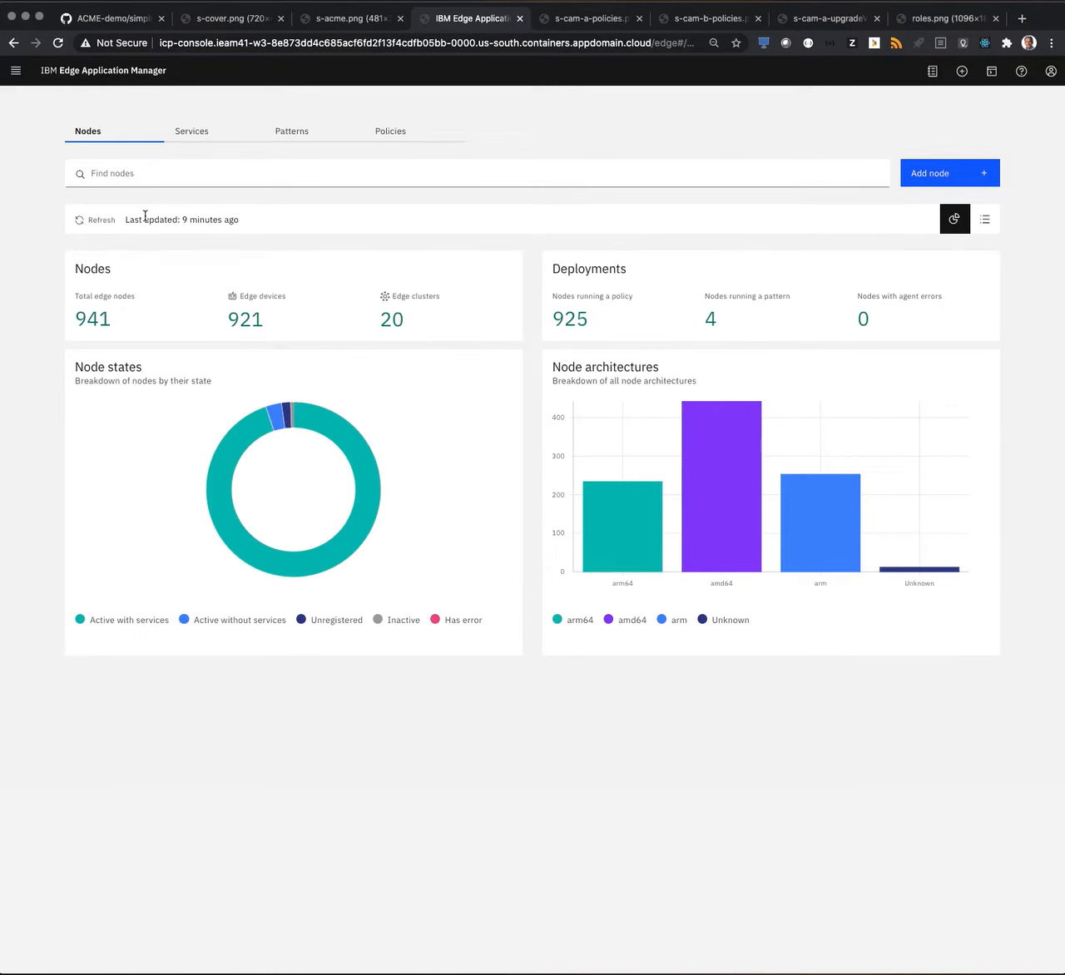
pyautogui.click(126, 174)
pyautogui.write('acm')
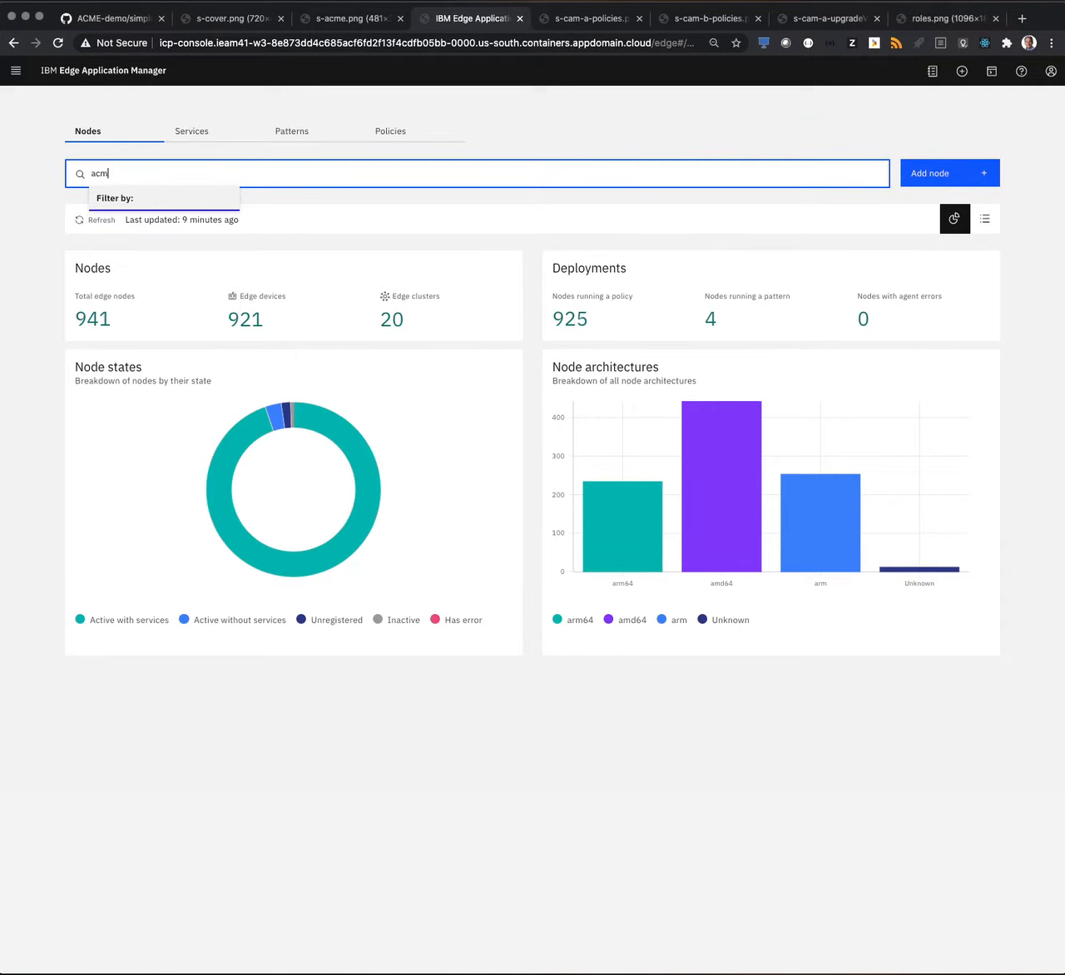
pyautogui.write('e')
pyautogui.press('Return')
pyautogui.click(125, 291)
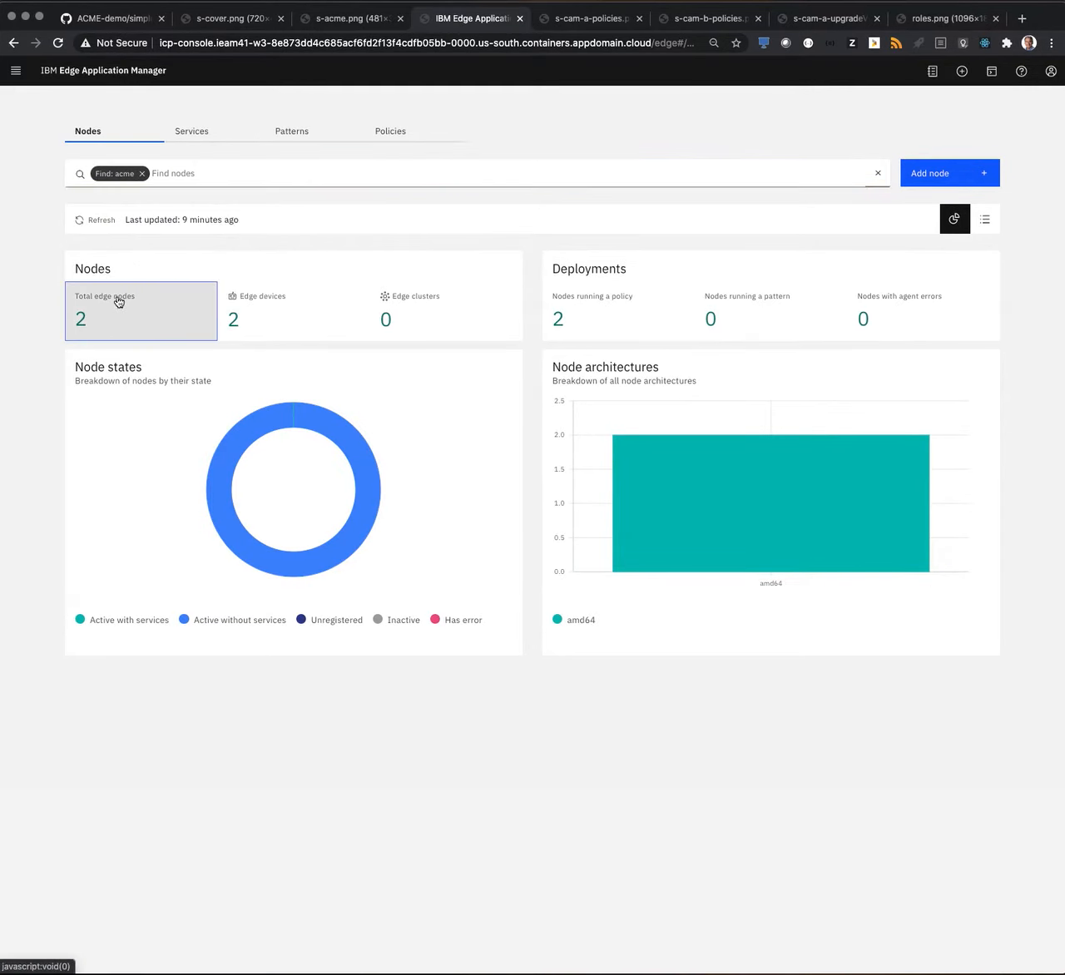
pyautogui.click(125, 287)
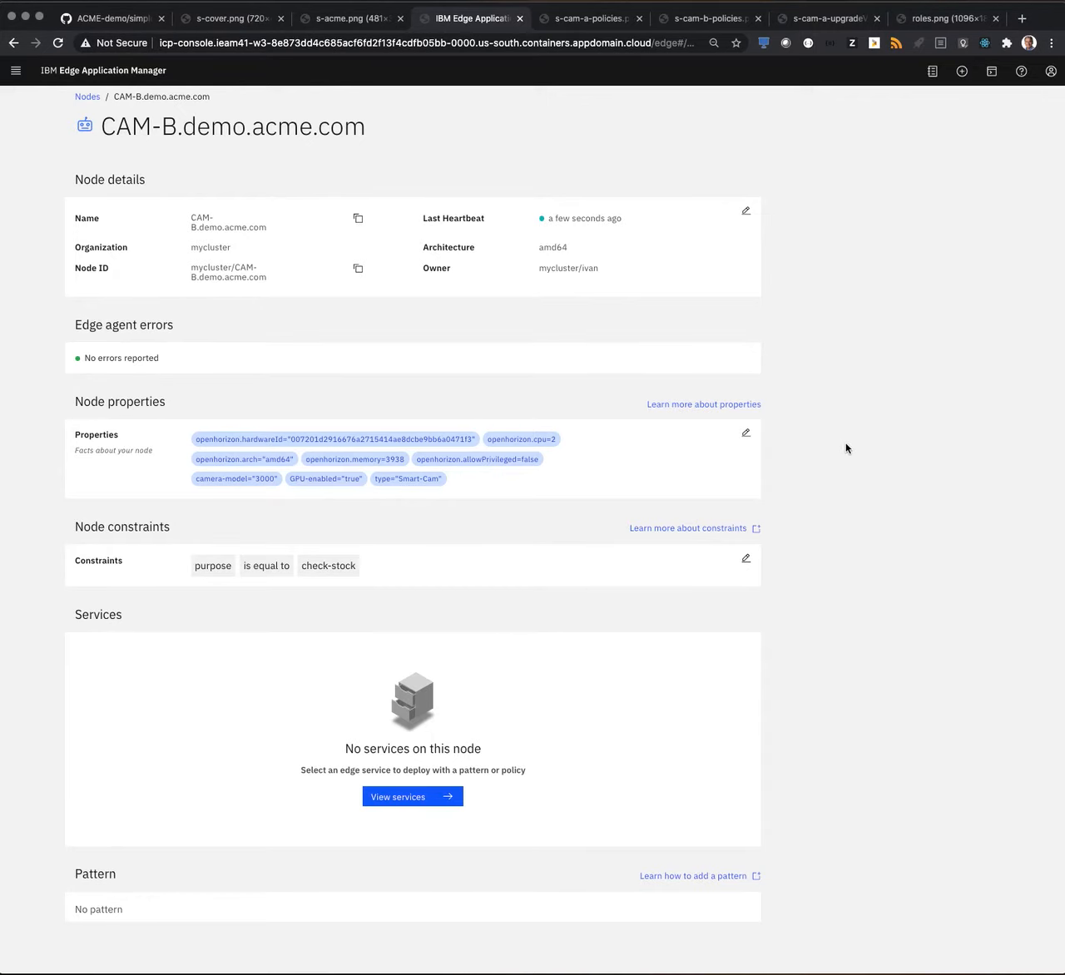
# Examine CAM-B's node properties in edit mode and go back to the Nodes overview.
pyautogui.click(747, 435)
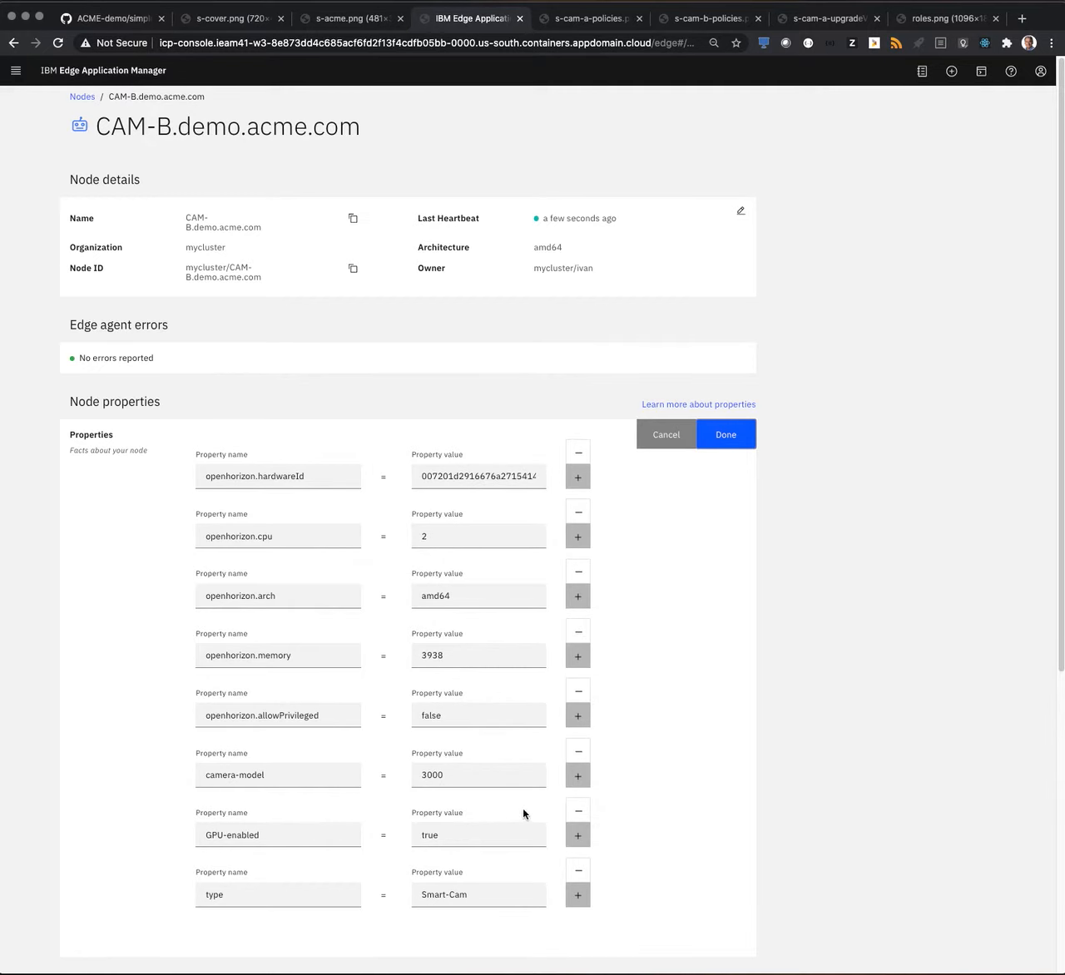
pyautogui.scroll(-5, 523, 811)
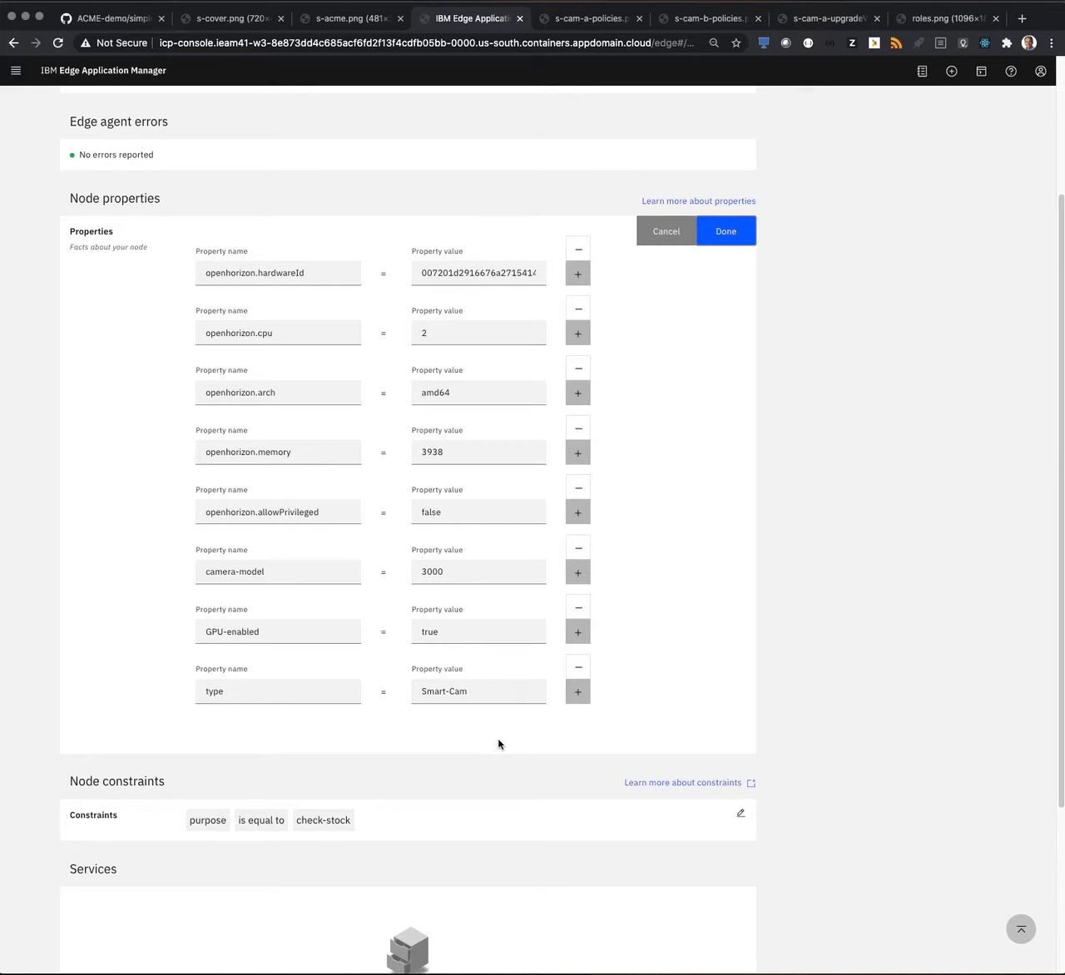
pyautogui.scroll(5, 492, 662)
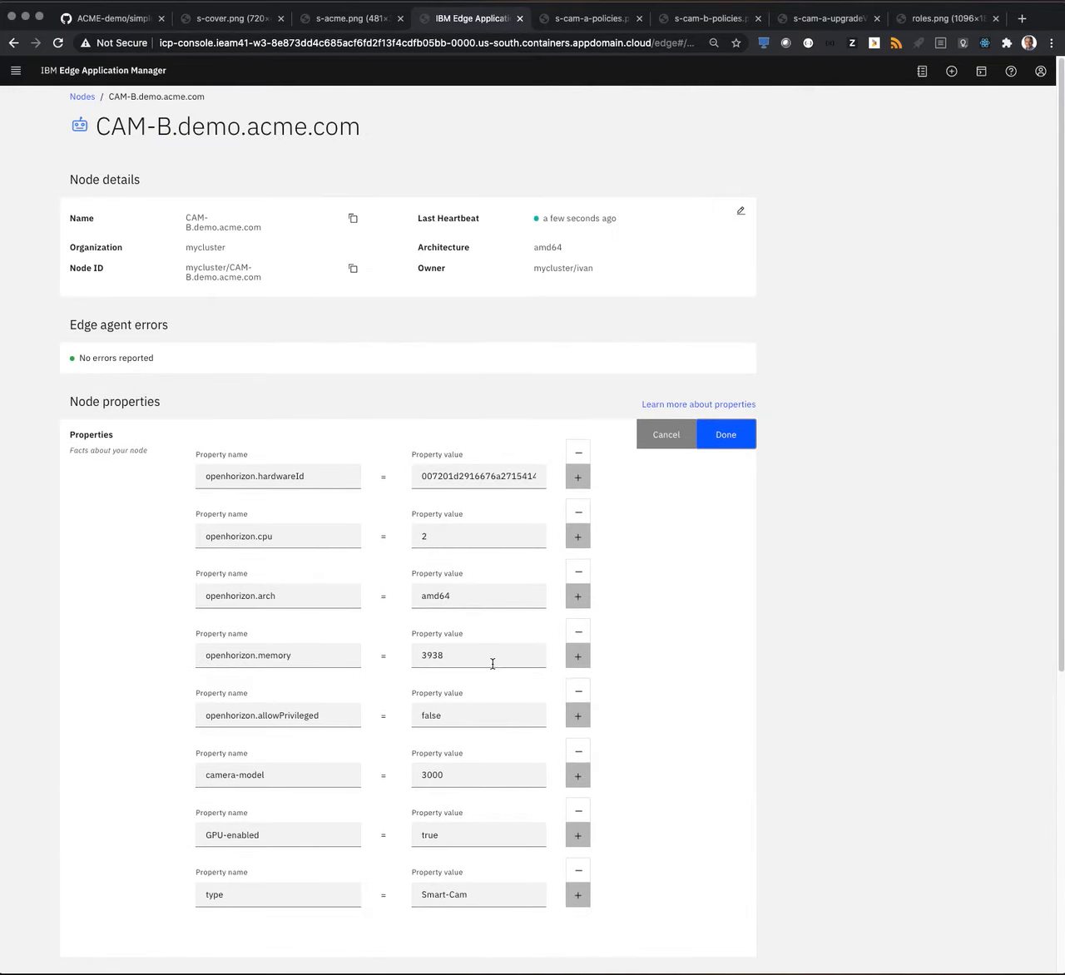
pyautogui.click(85, 96)
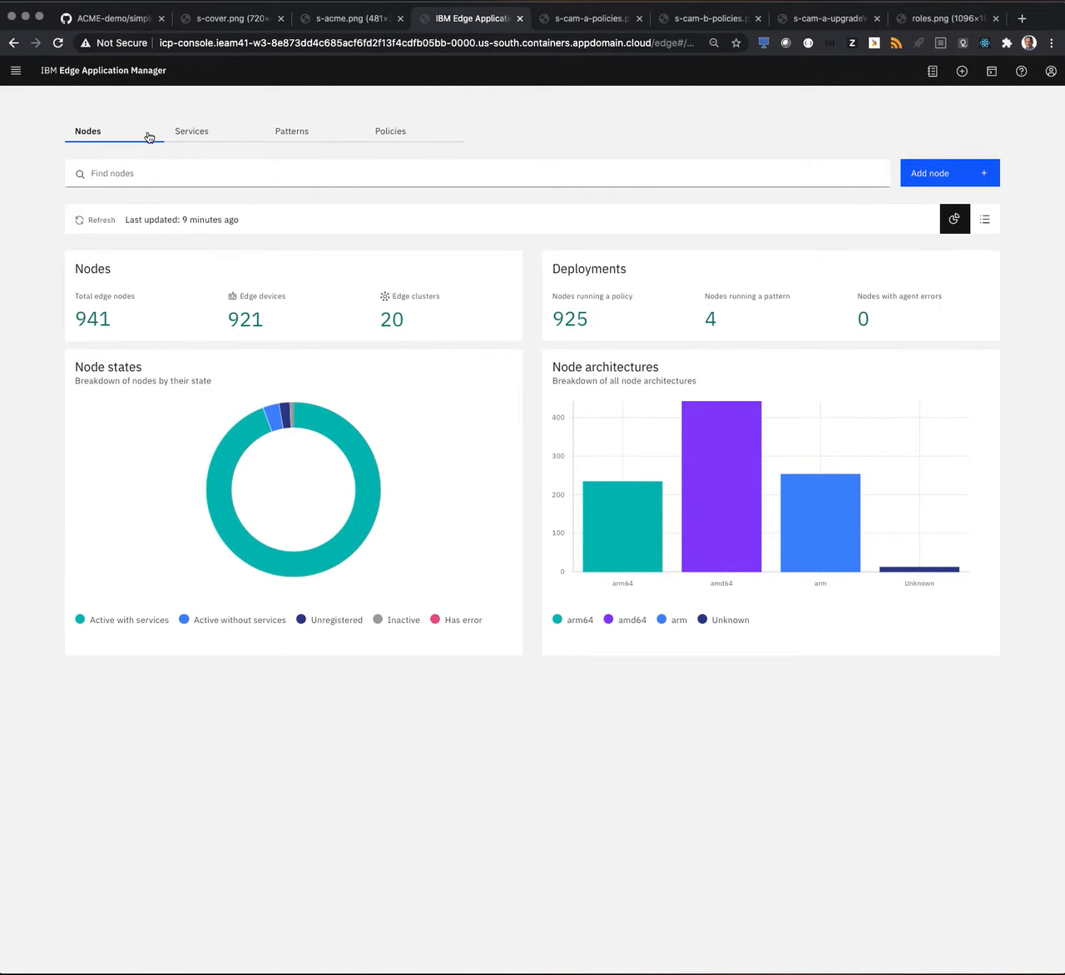
# Search the services for acme and open acme-move-detection-service.
pyautogui.click(200, 140)
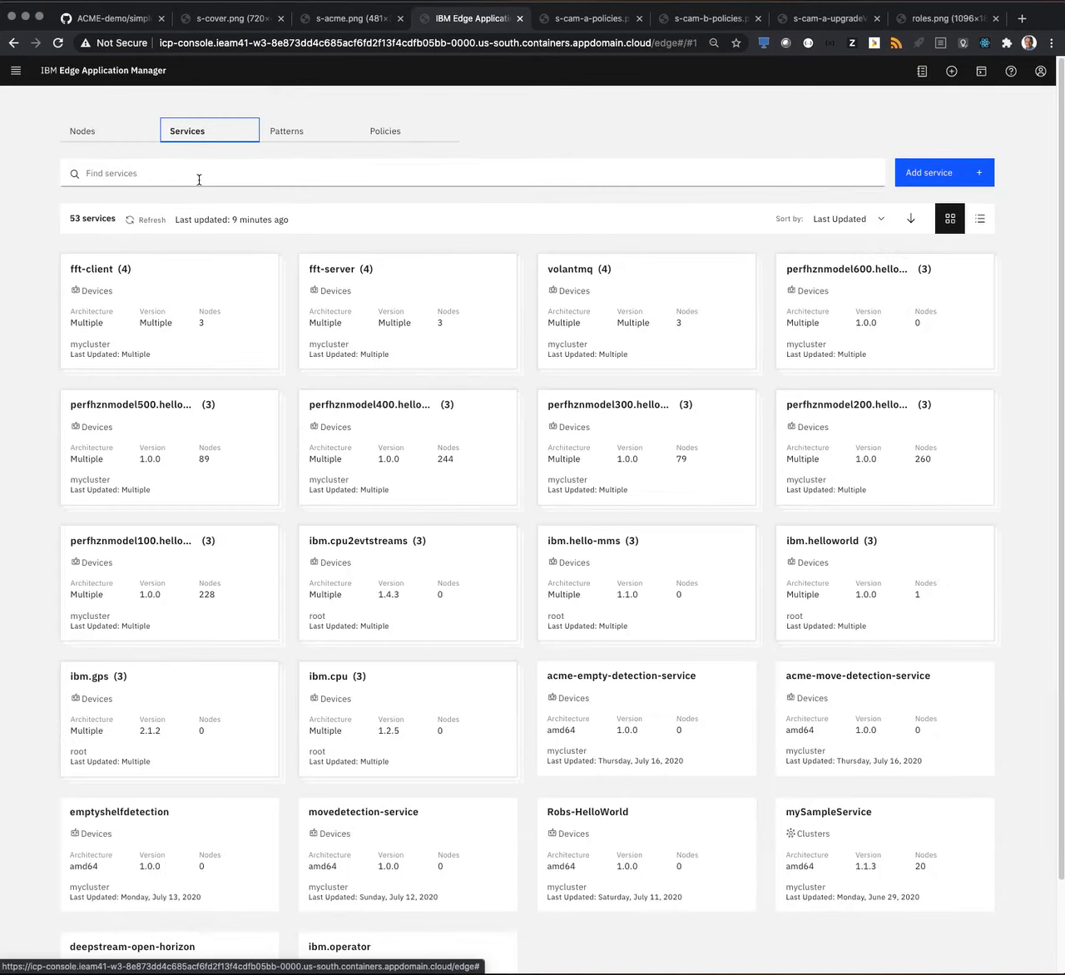
pyautogui.click(200, 178)
pyautogui.write('acme')
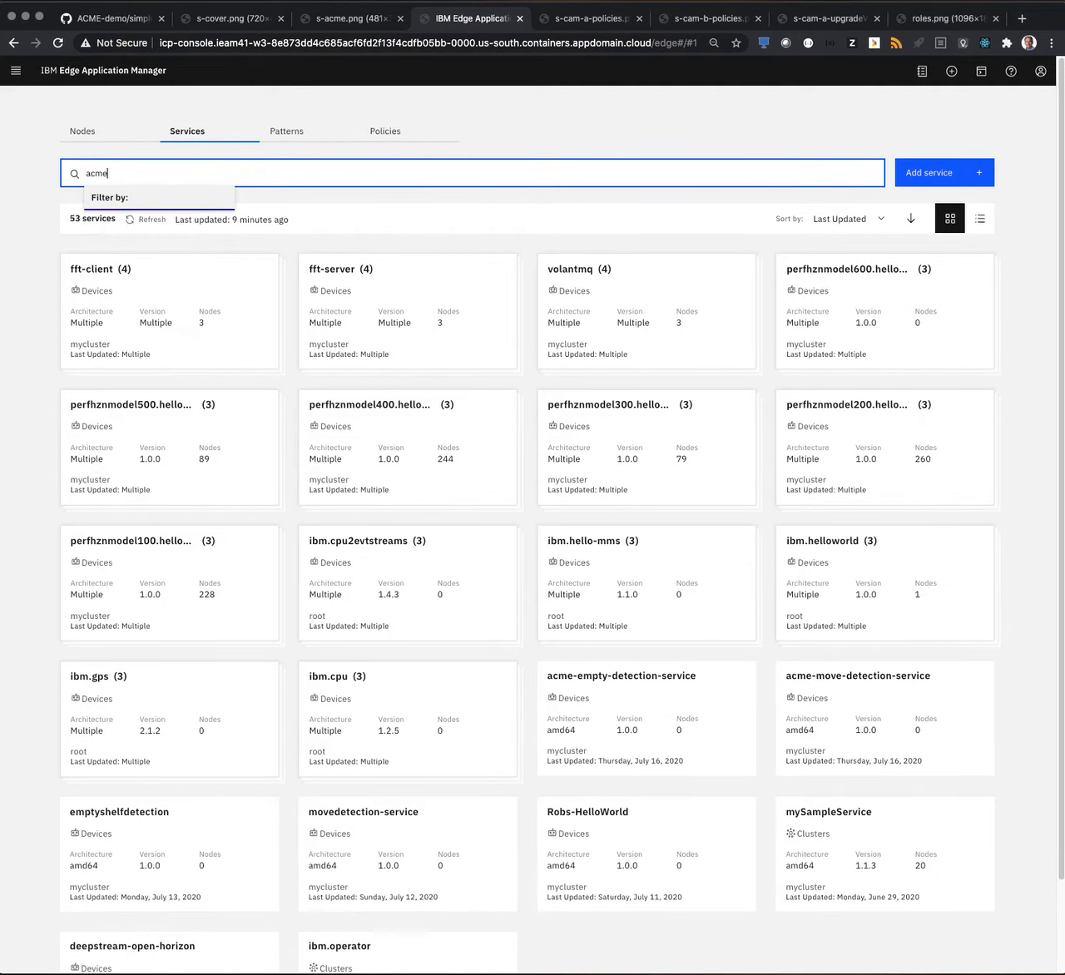
pyautogui.press('Return')
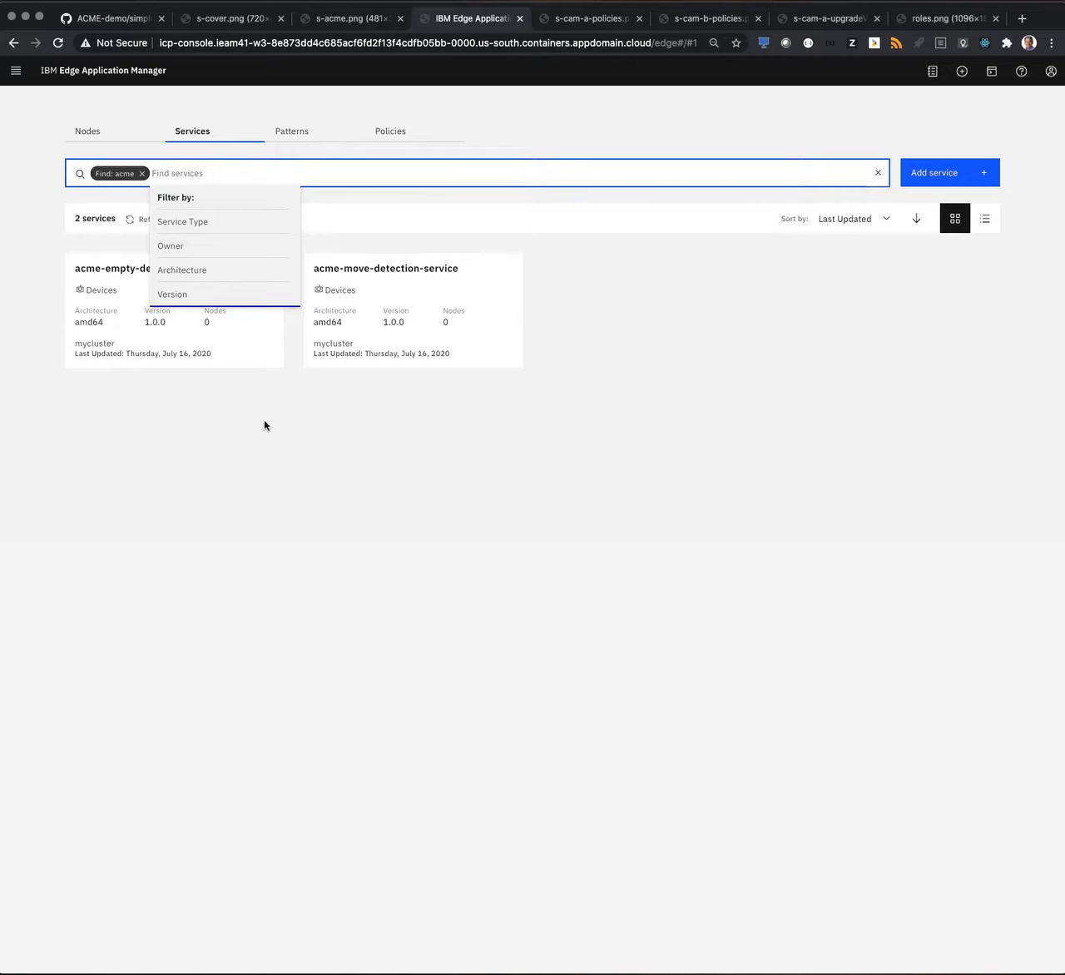
pyautogui.click(378, 353)
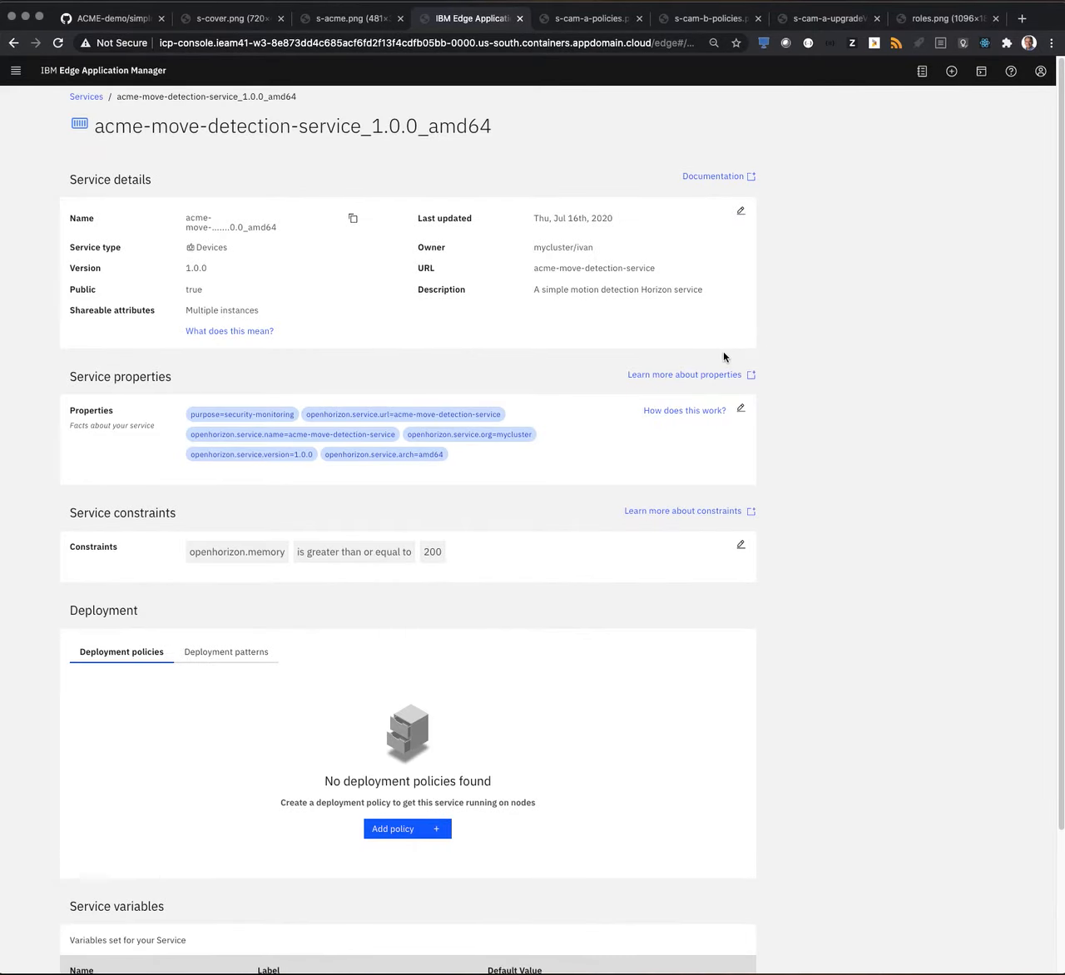
# Examine the service's properties in edit mode along with its constraints, deployment and variables.
pyautogui.click(740, 413)
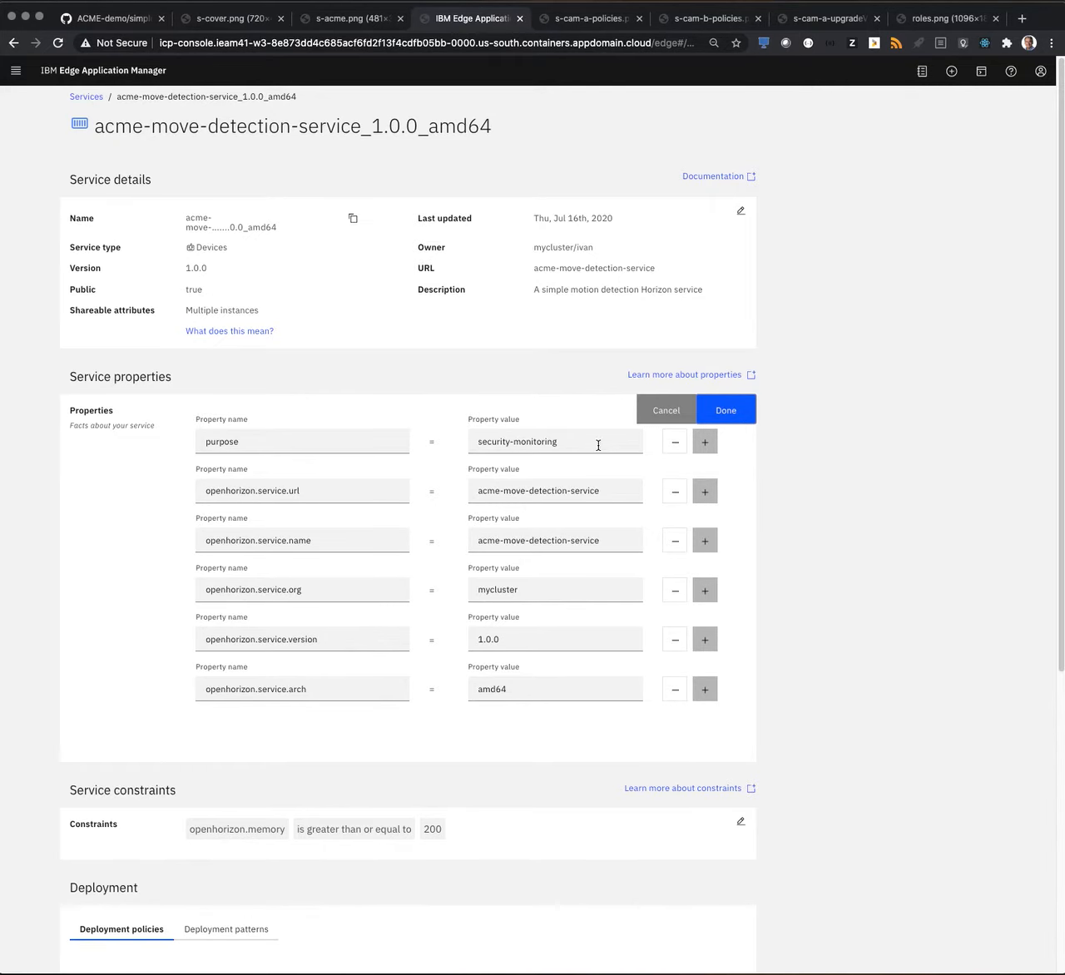
pyautogui.scroll(-1, 532, 585)
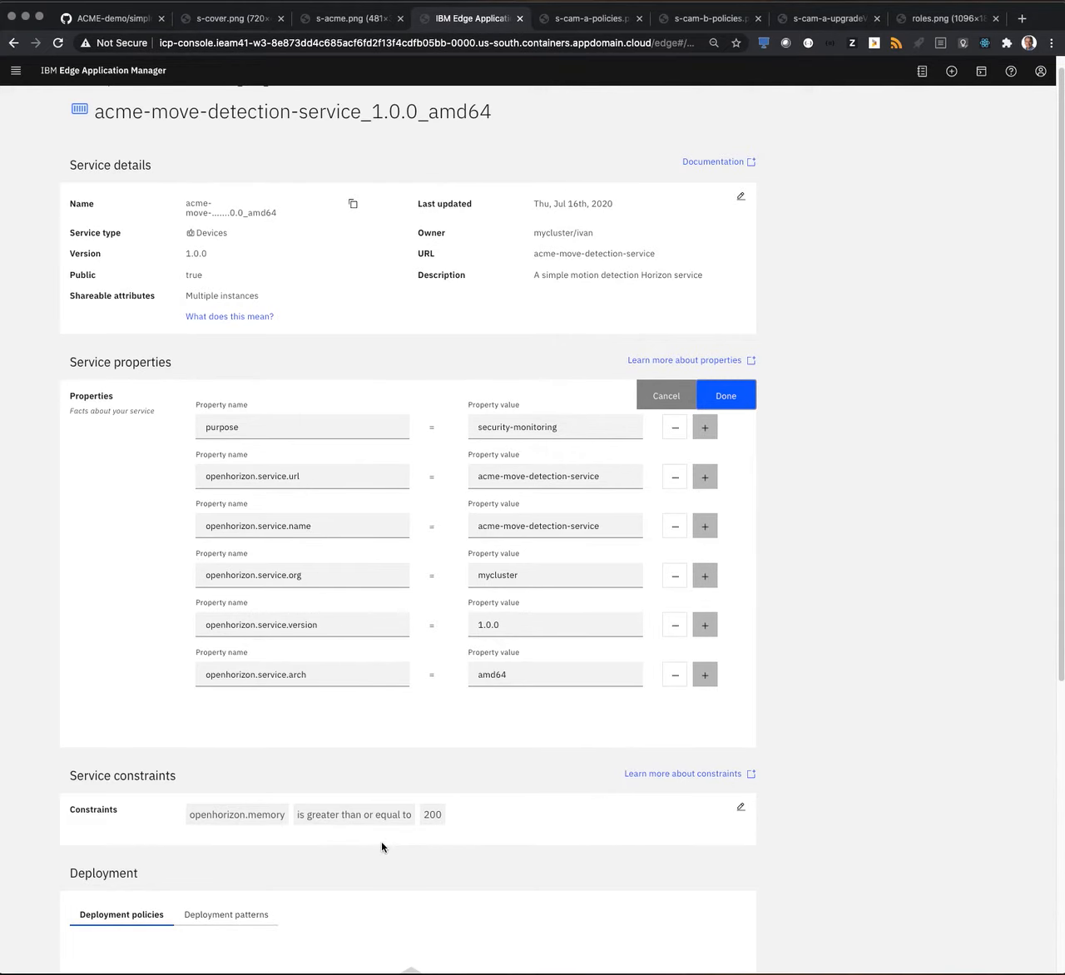
pyautogui.scroll(-5, 532, 740)
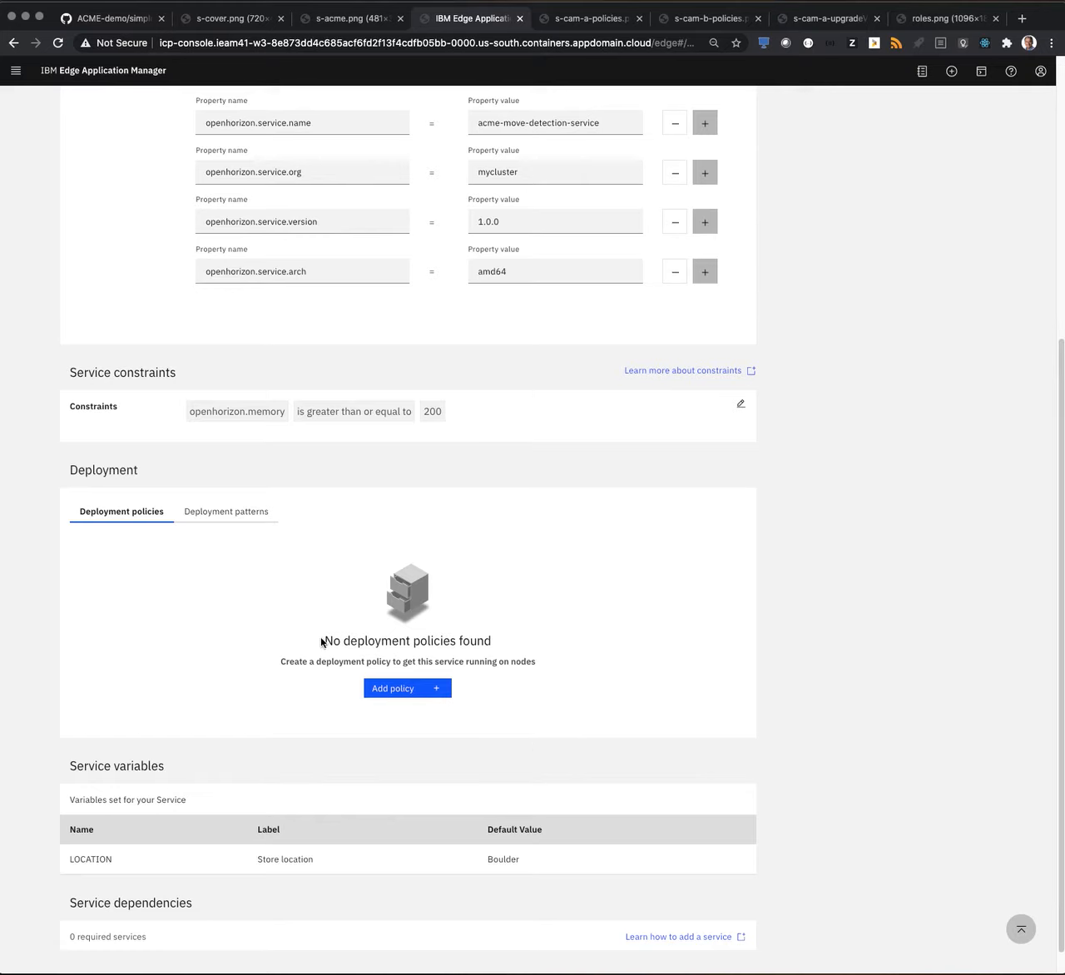
# Start a deployment policy for the service, naming it acme-move-demo with the description "detect movement".
pyautogui.click(410, 691)
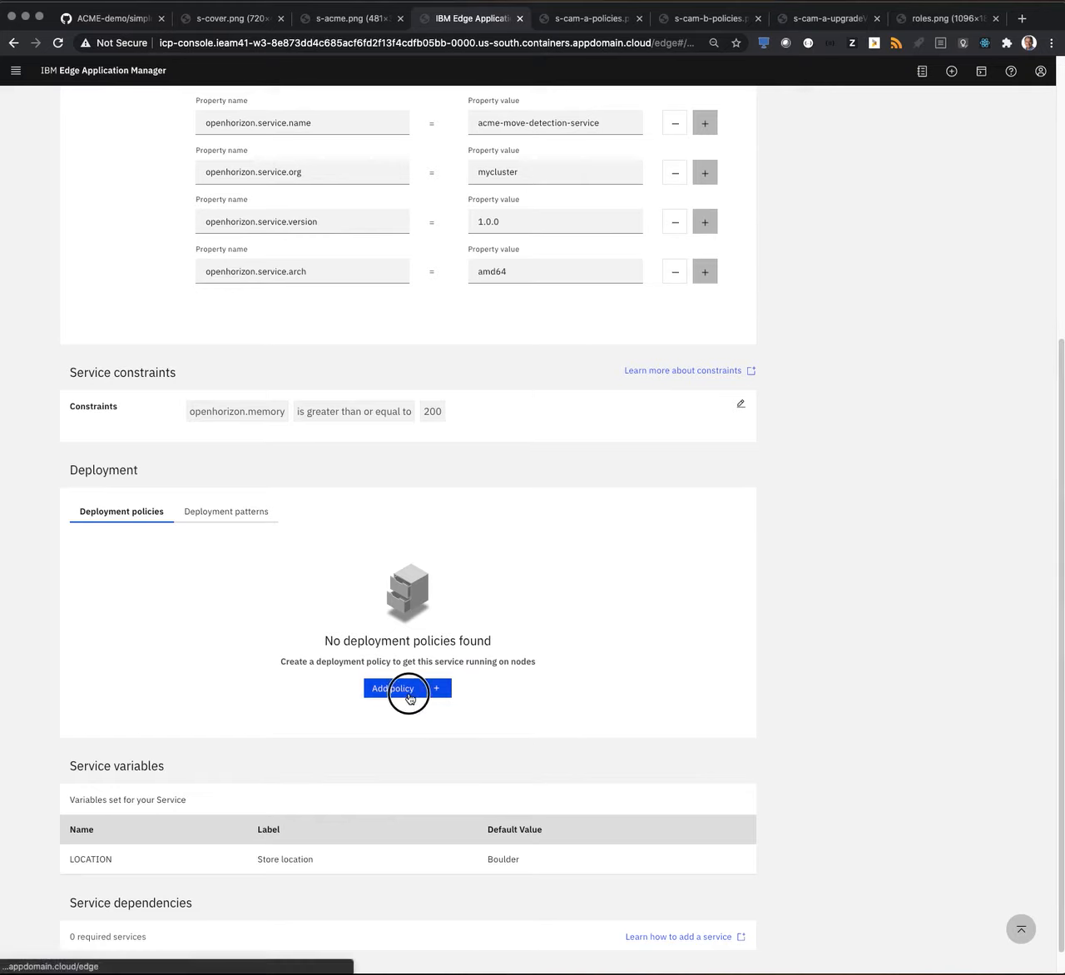
pyautogui.click(379, 273)
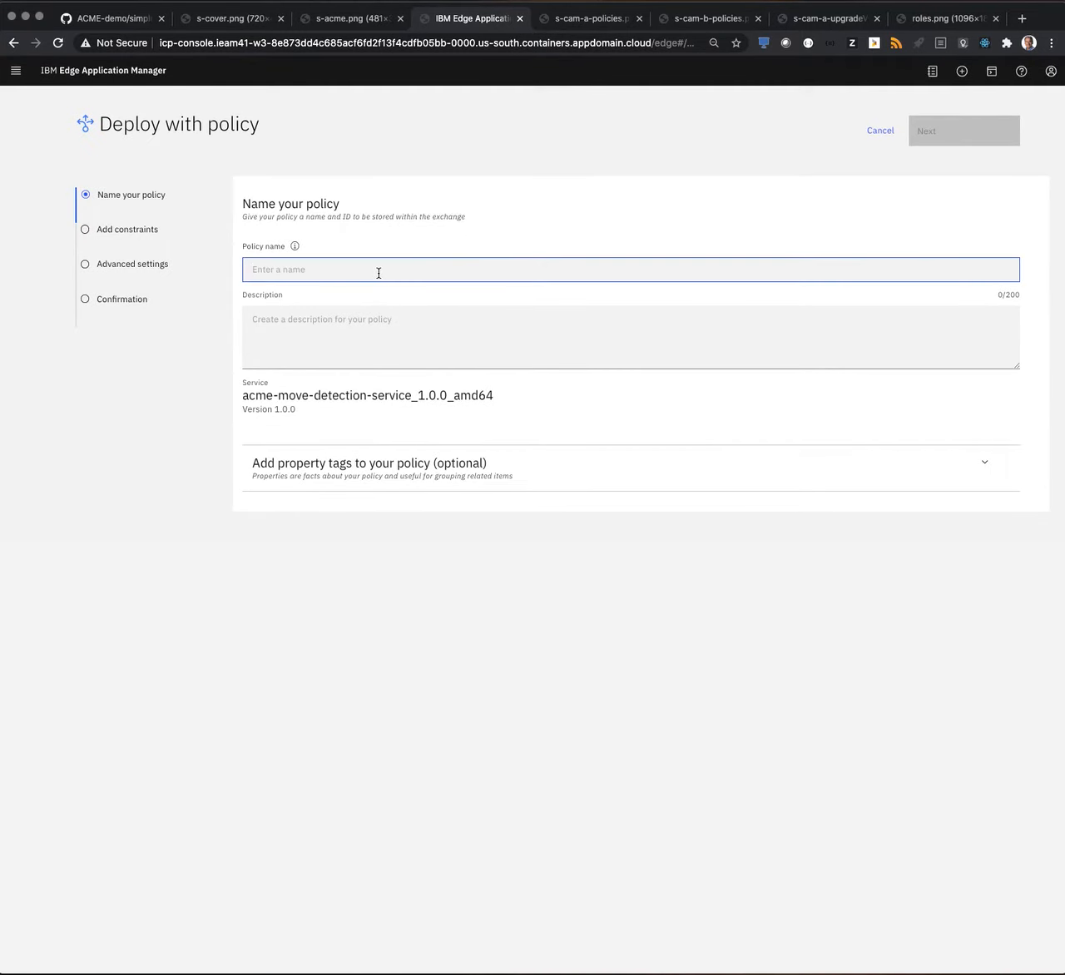
pyautogui.write('acme-m')
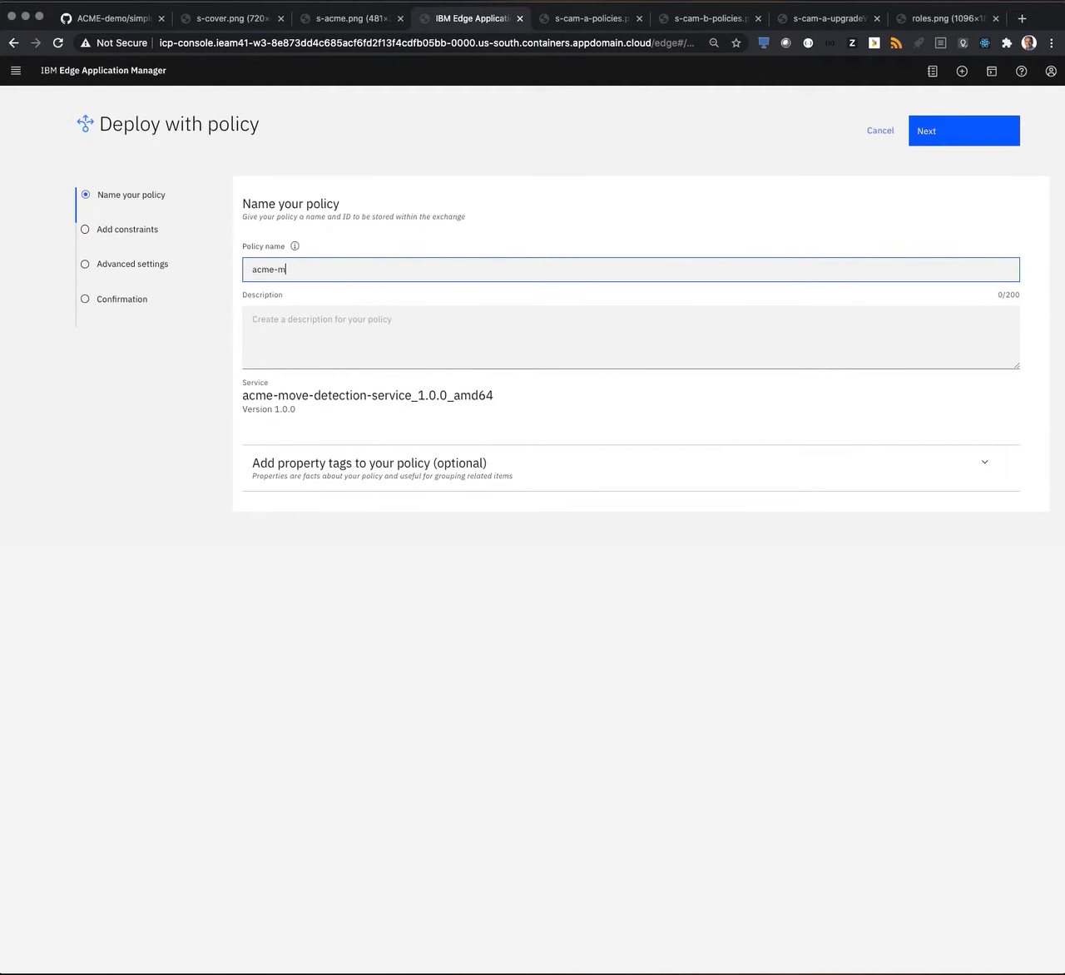
pyautogui.write('ove-demo')
pyautogui.press('Tab')
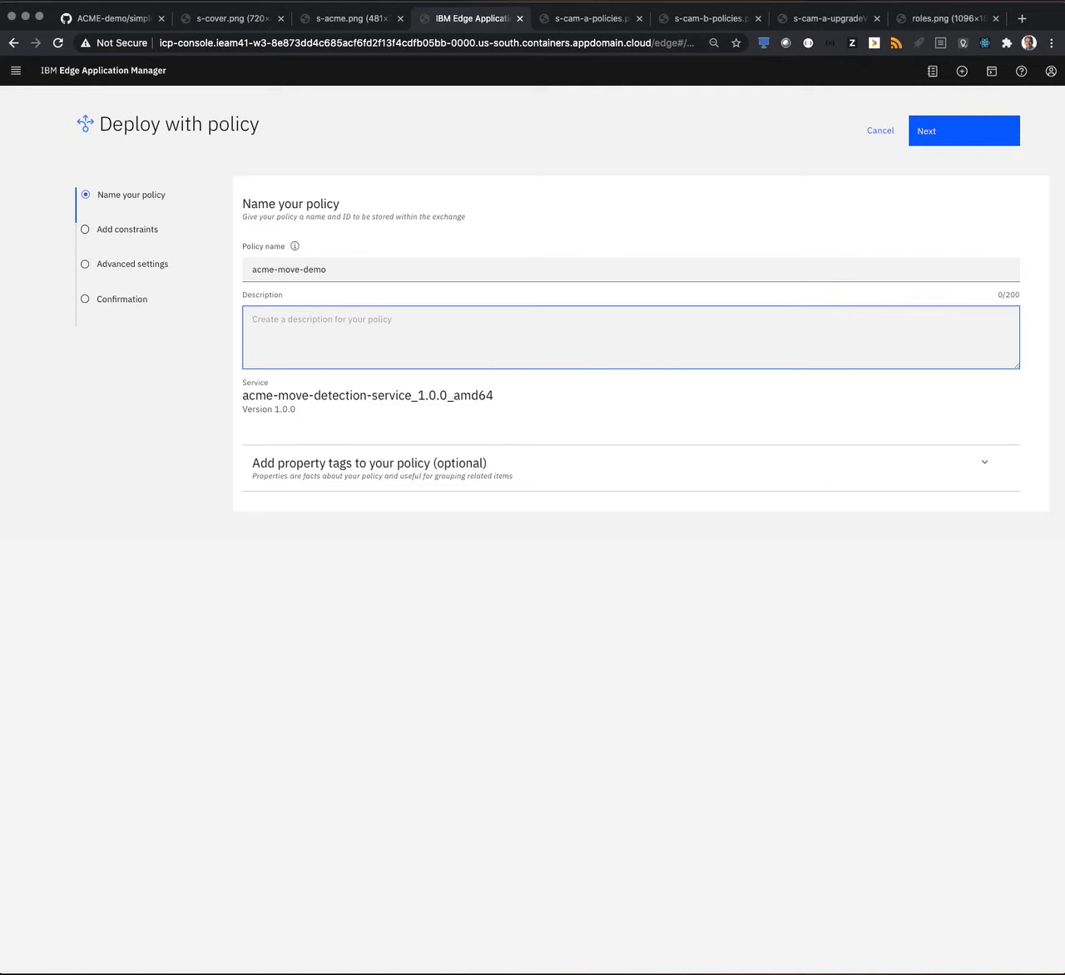
pyautogui.write('tes')
pyautogui.press('BackSpace')
pyautogui.press('BackSpace')
pyautogui.press('BackSpace')
pyautogui.write('detect movement')
pyautogui.click(945, 140)
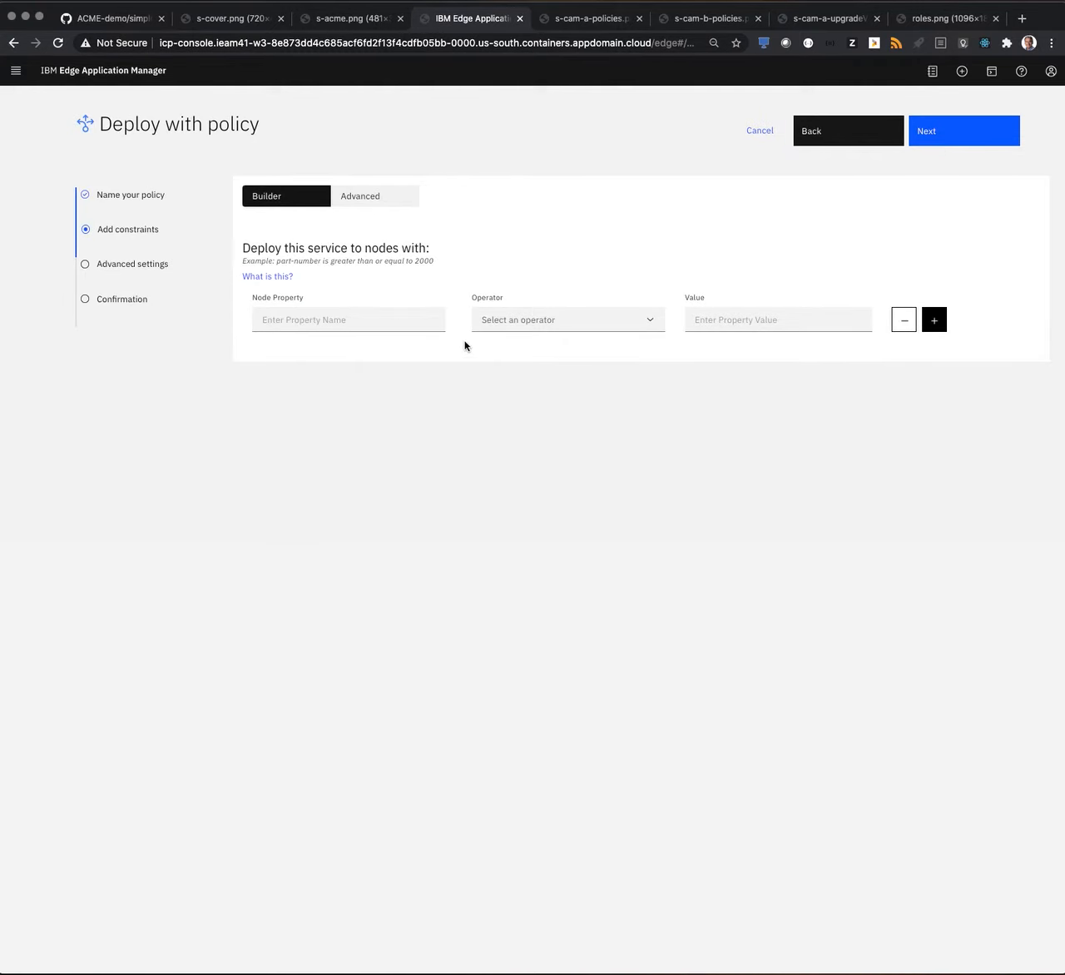
# Add the policy constraint type is equal to Security-Cam.
pyautogui.click(391, 324)
pyautogui.write('ty')
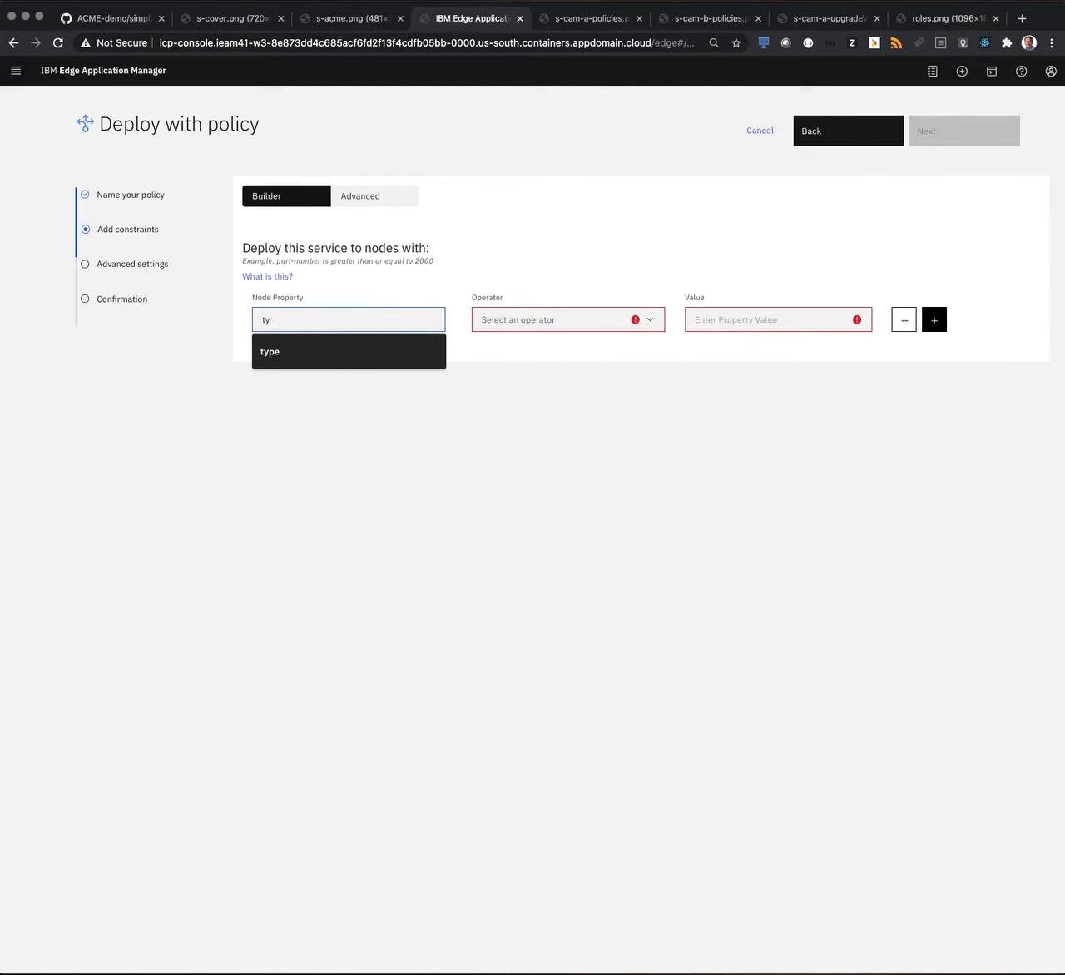
pyautogui.click(421, 360)
pyautogui.click(538, 327)
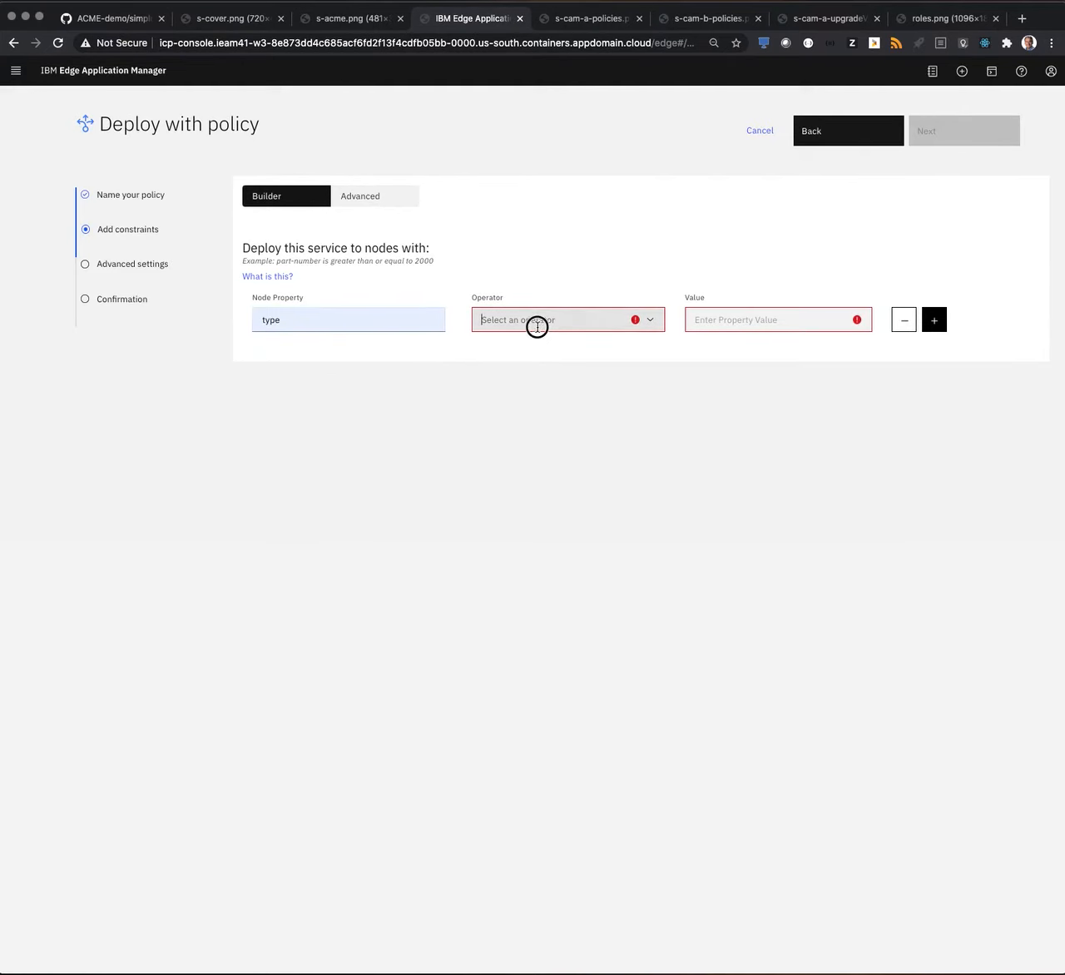
pyautogui.click(525, 346)
pyautogui.click(718, 321)
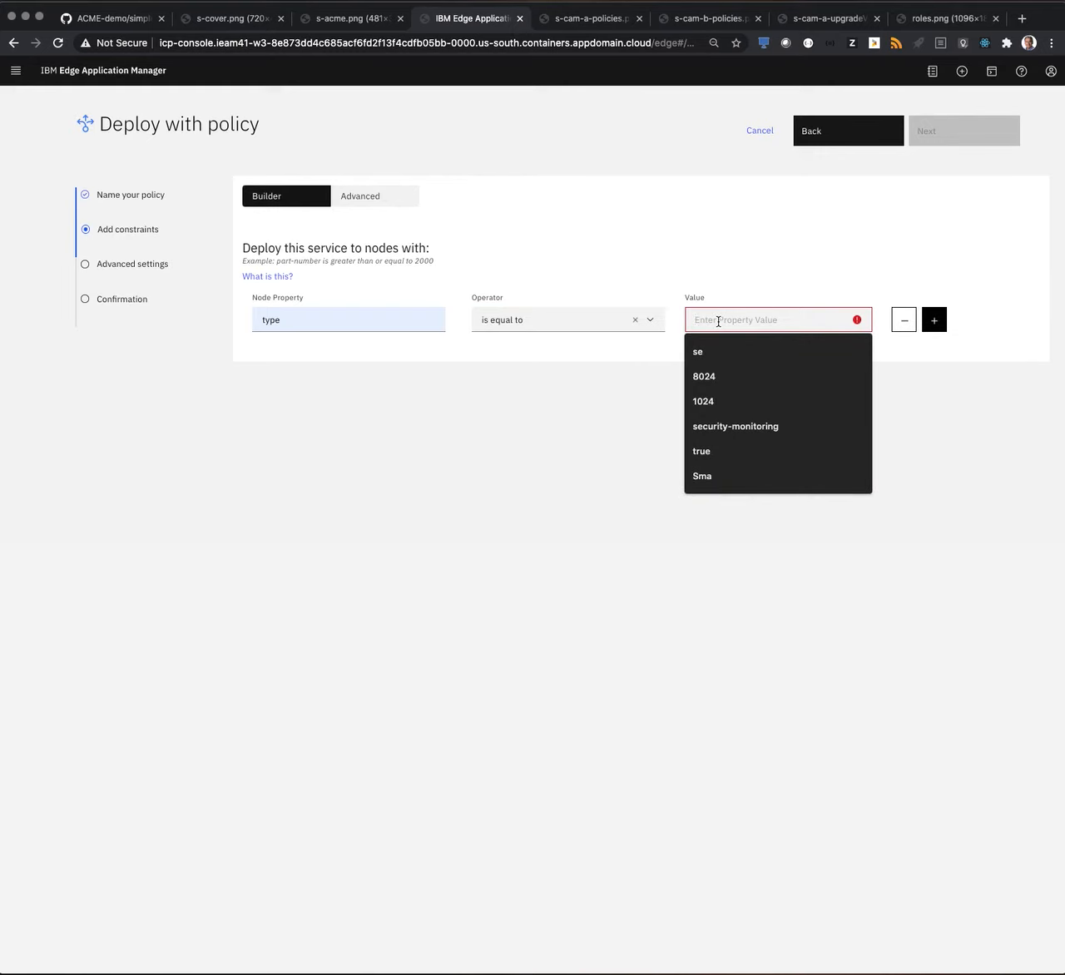
pyautogui.write('se')
pyautogui.click(734, 467)
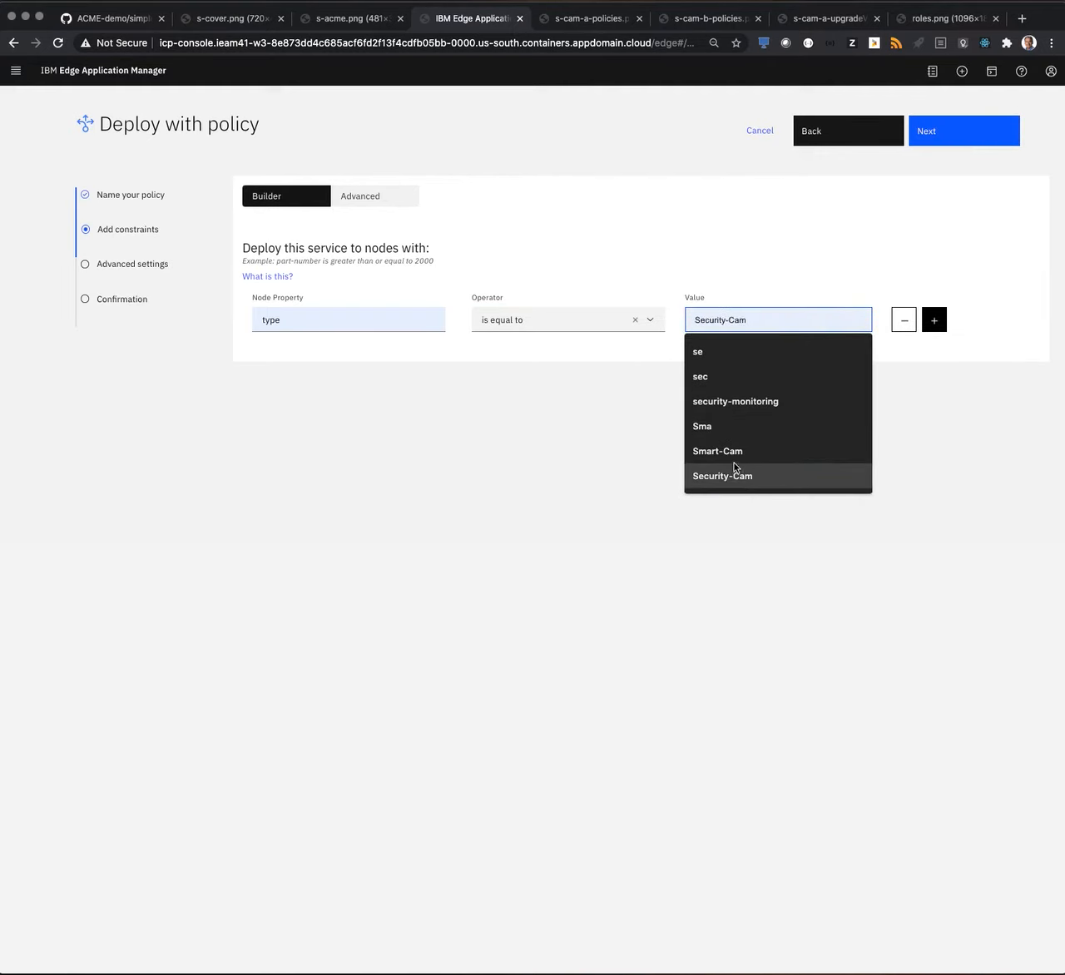
# Add a second constraint joined by OR: type is equal to Smart-Cam.
pyautogui.click(935, 319)
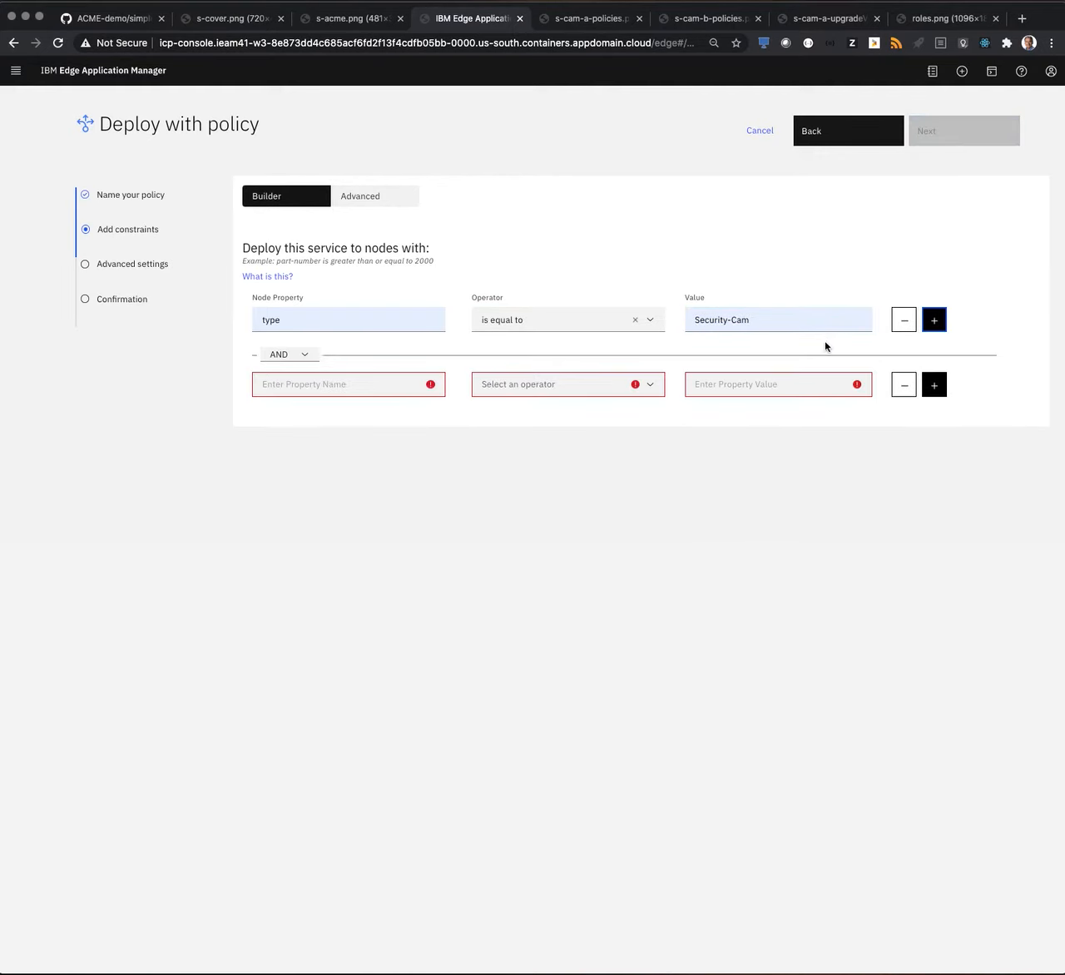
pyautogui.click(308, 355)
pyautogui.click(293, 371)
pyautogui.click(288, 384)
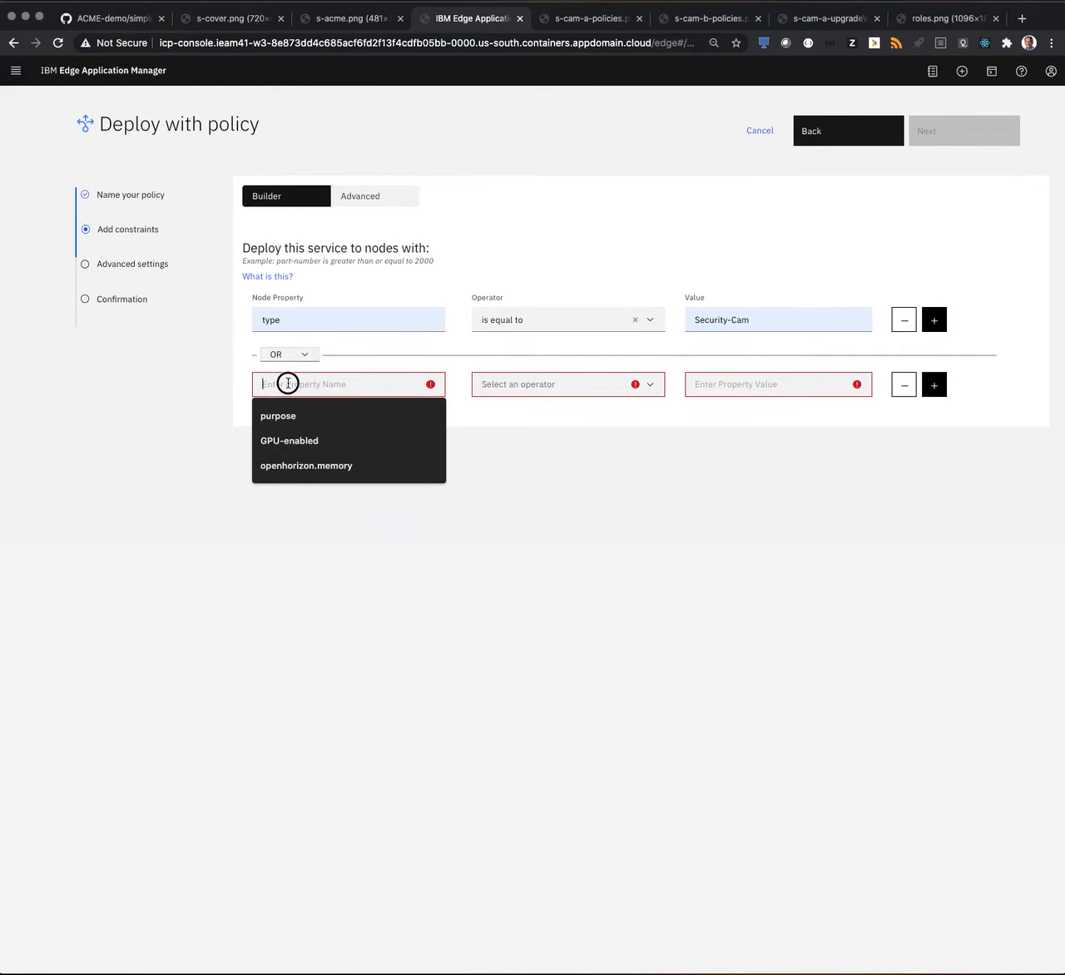
pyautogui.write('type')
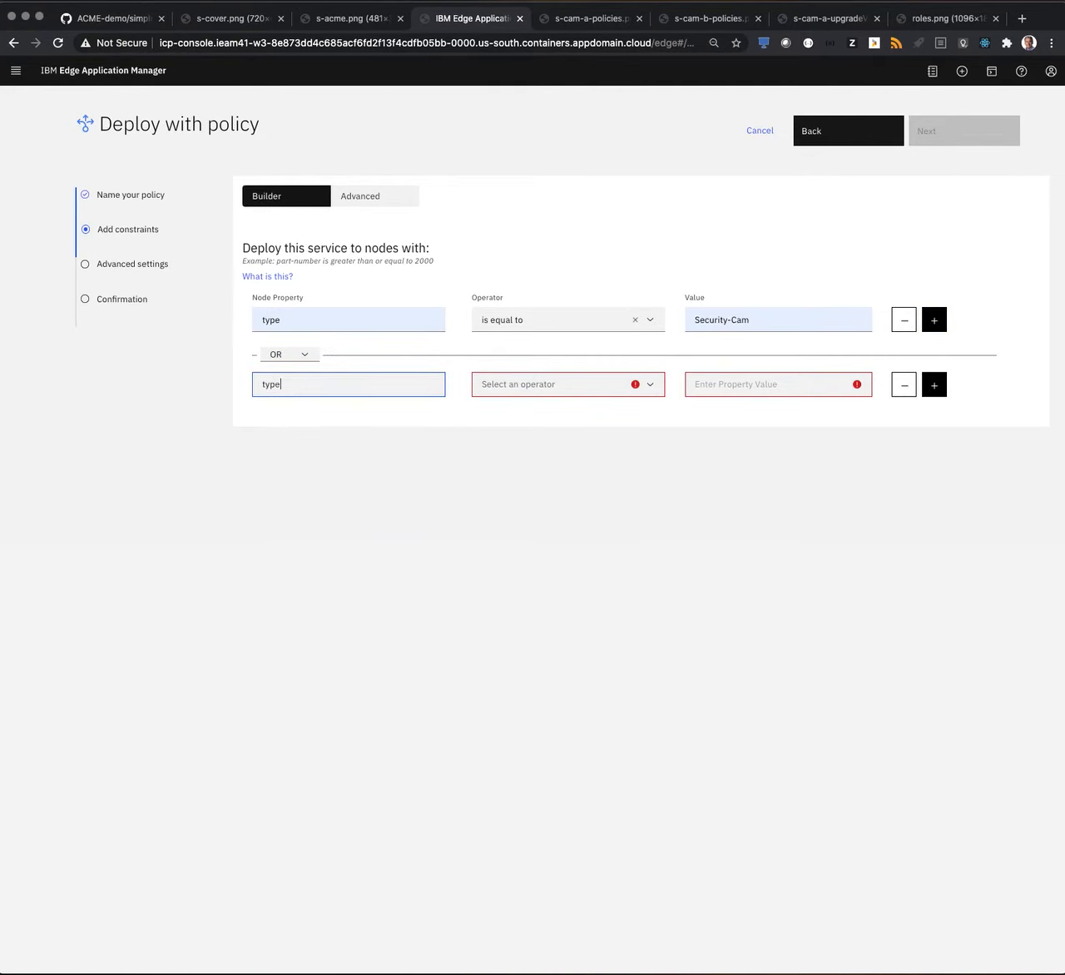
pyautogui.click(566, 391)
pyautogui.click(554, 416)
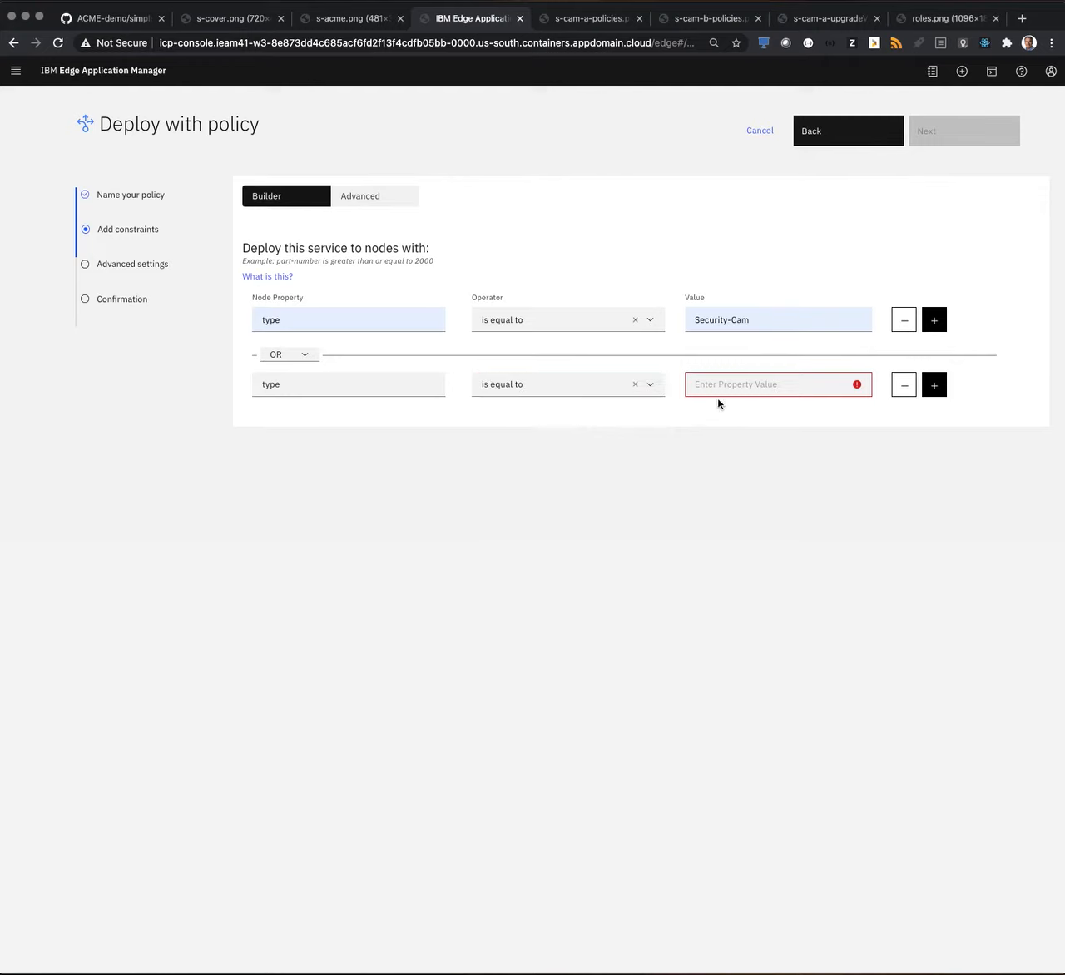
pyautogui.click(723, 385)
pyautogui.click(714, 496)
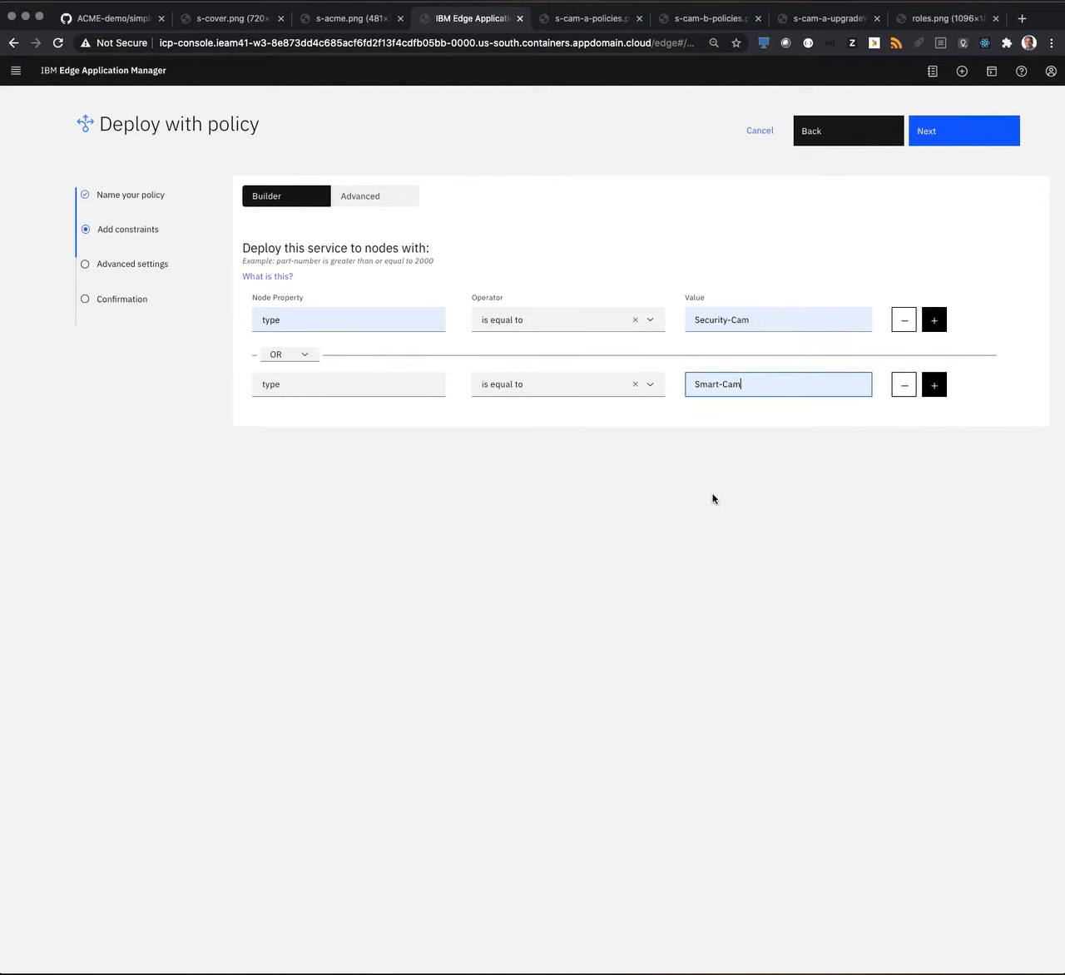
# Skip the advanced settings, deploy the service with the policy, and switch to the s-cam-a-policies.png diagram tab.
pyautogui.click(957, 135)
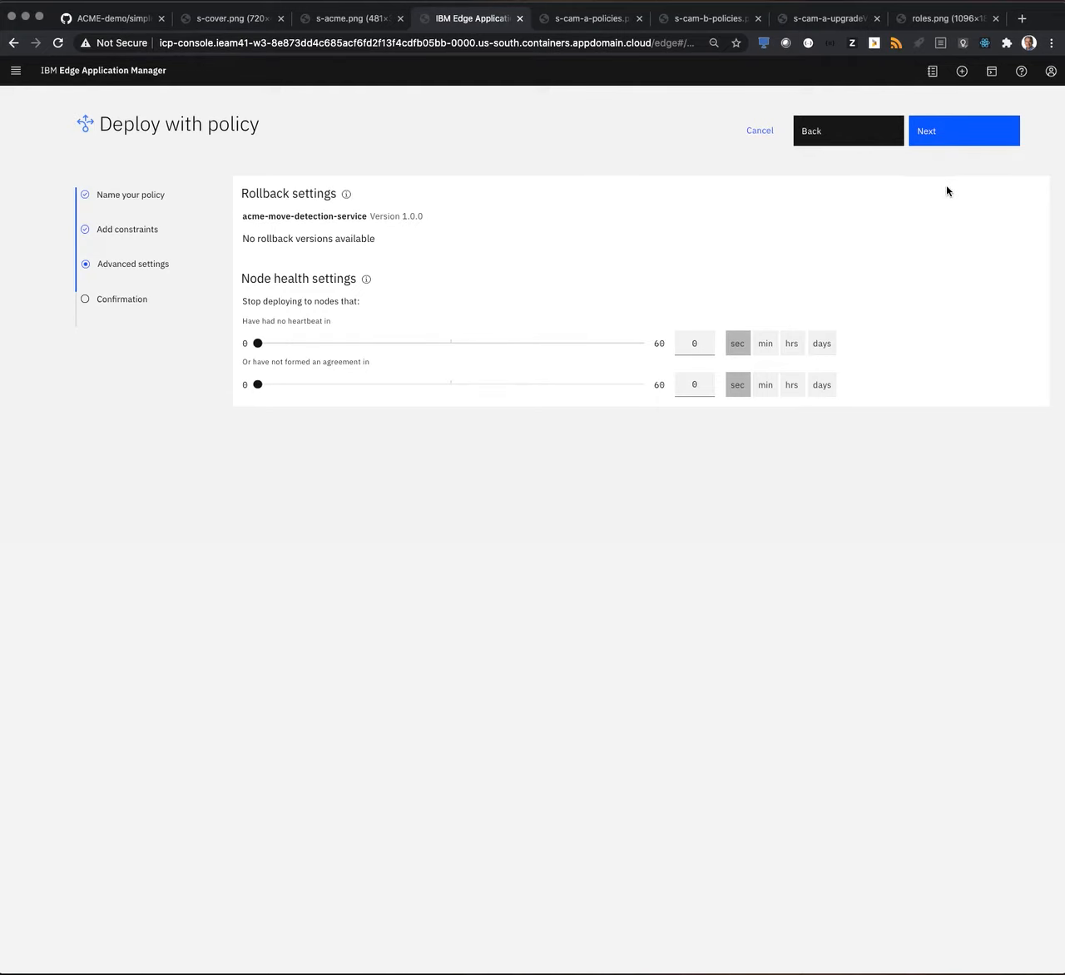
pyautogui.click(970, 139)
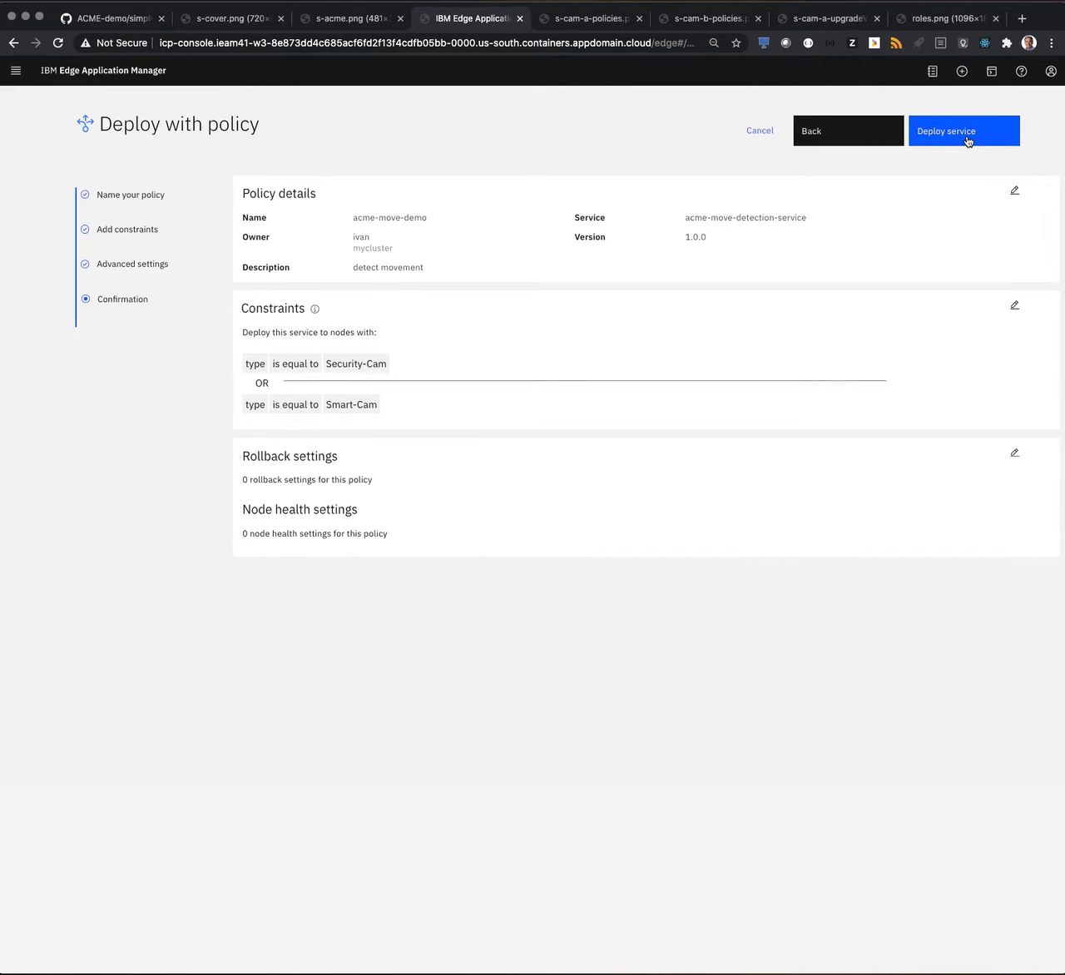
pyautogui.click(968, 140)
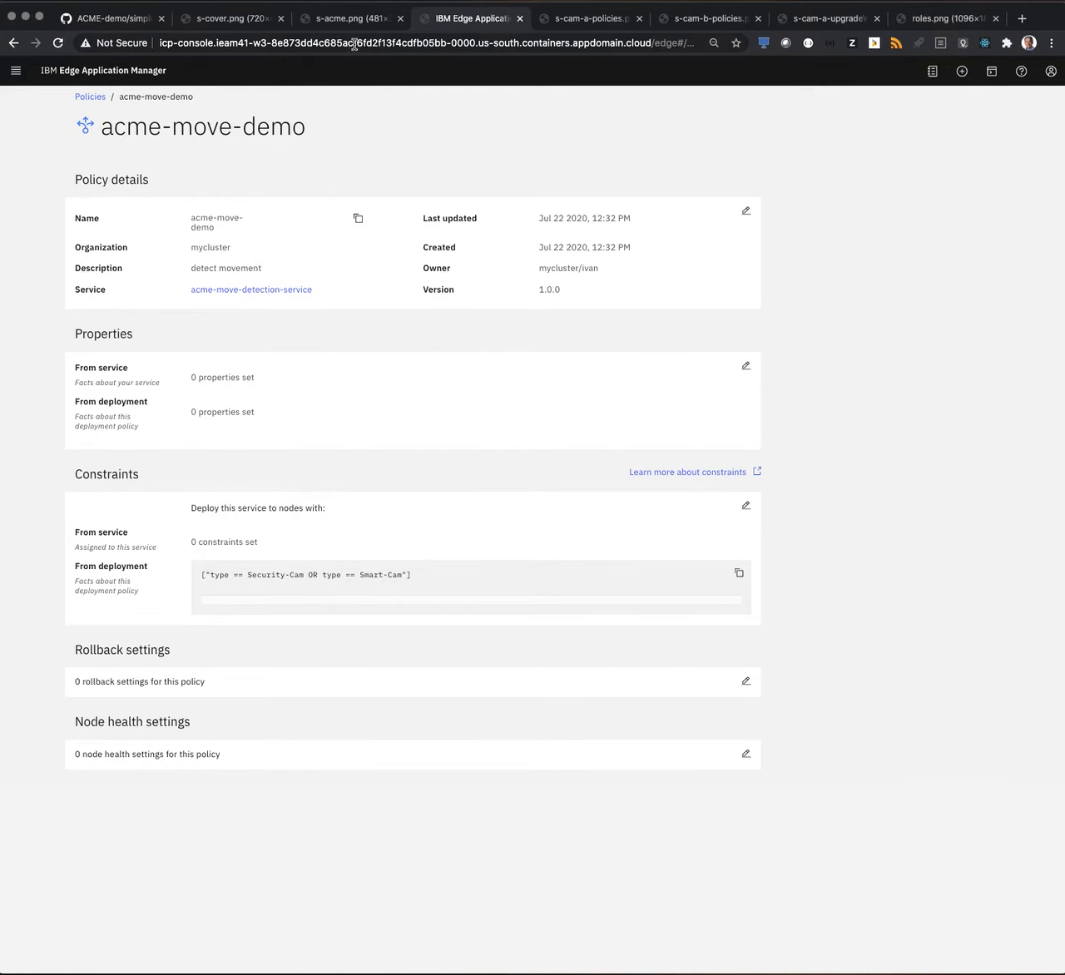
pyautogui.click(580, 28)
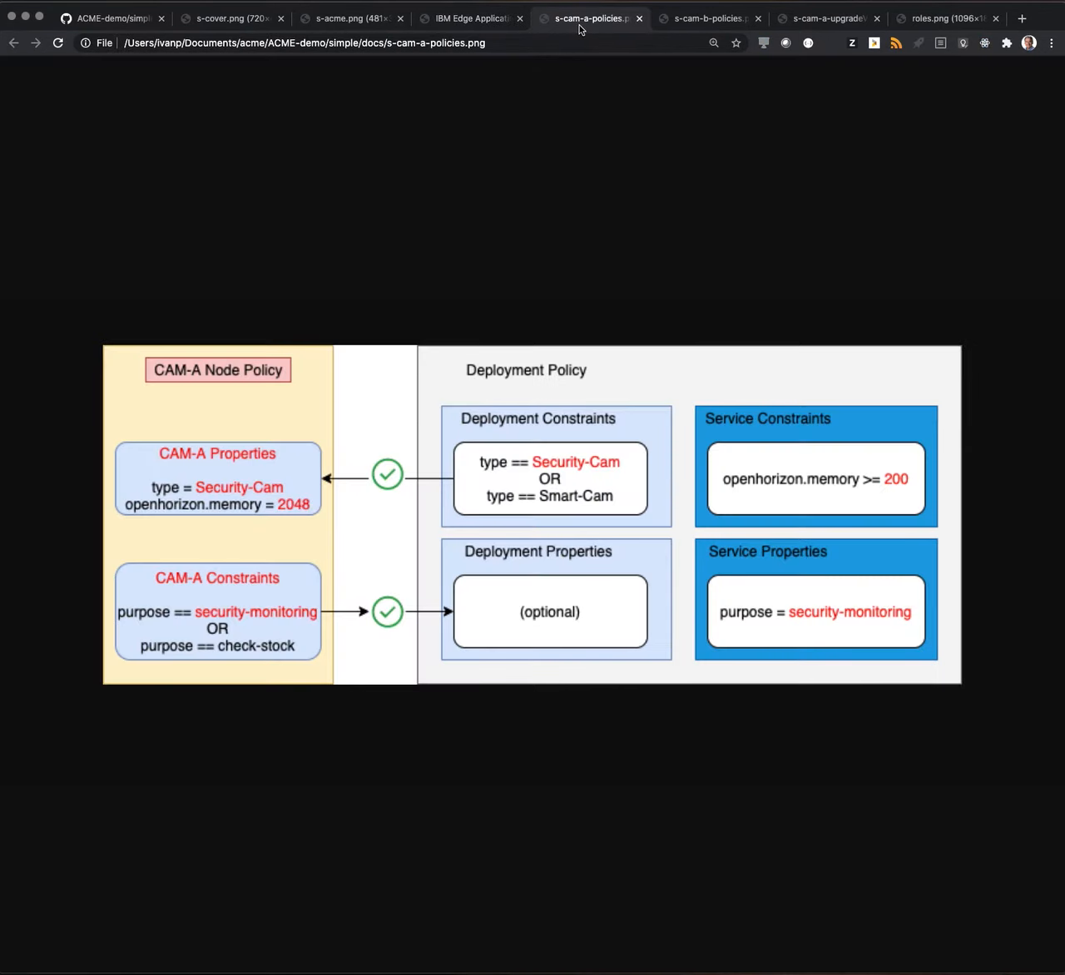